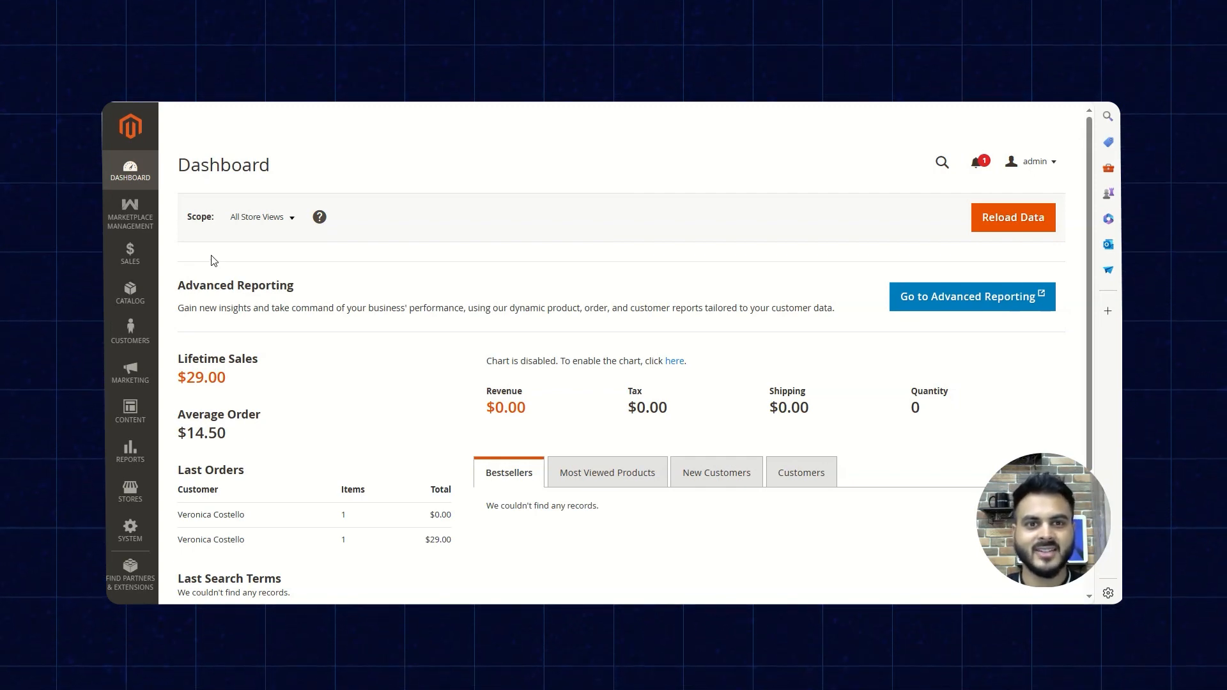
- Open the Marketplace Reward System section of the marketplace configuration settings
{"action": "left_click", "coordinate": [110, 225]}
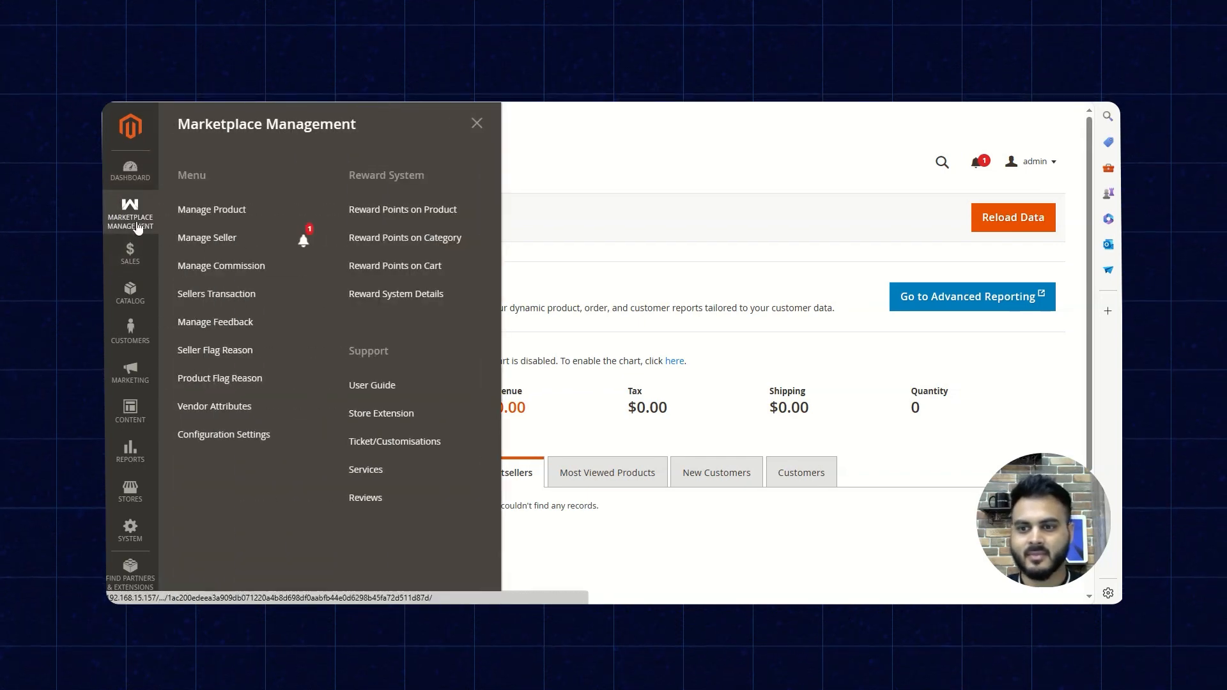
{"action": "left_click", "coordinate": [220, 434]}
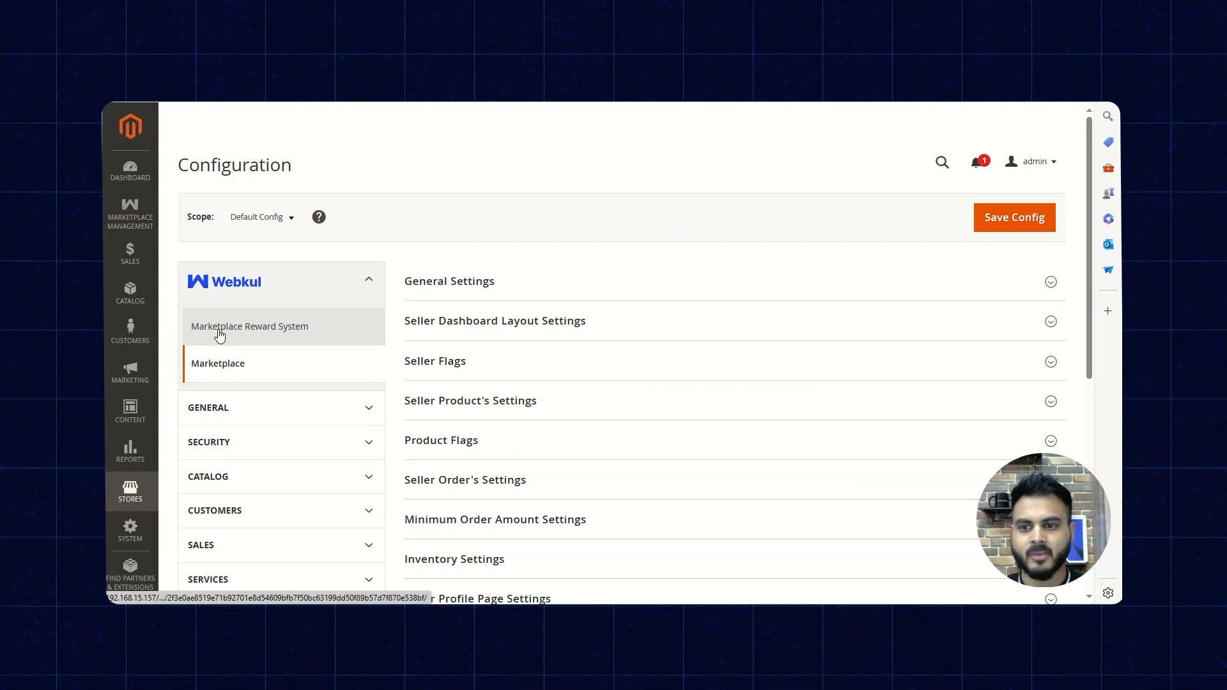
{"action": "left_click", "coordinate": [219, 334]}
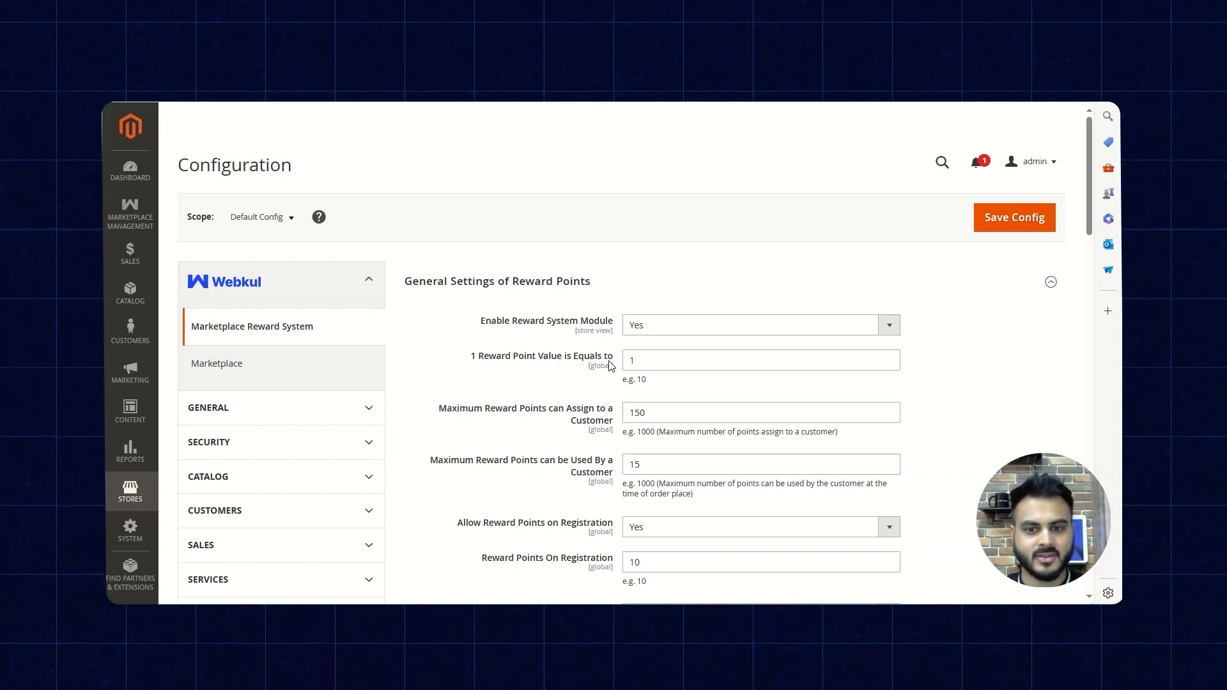
- Review the general reward point settings, including the available bases for calculating reward points on placed orders
{"action": "scroll", "coordinate": [609, 365], "scroll_direction": "down", "scroll_amount": 1}
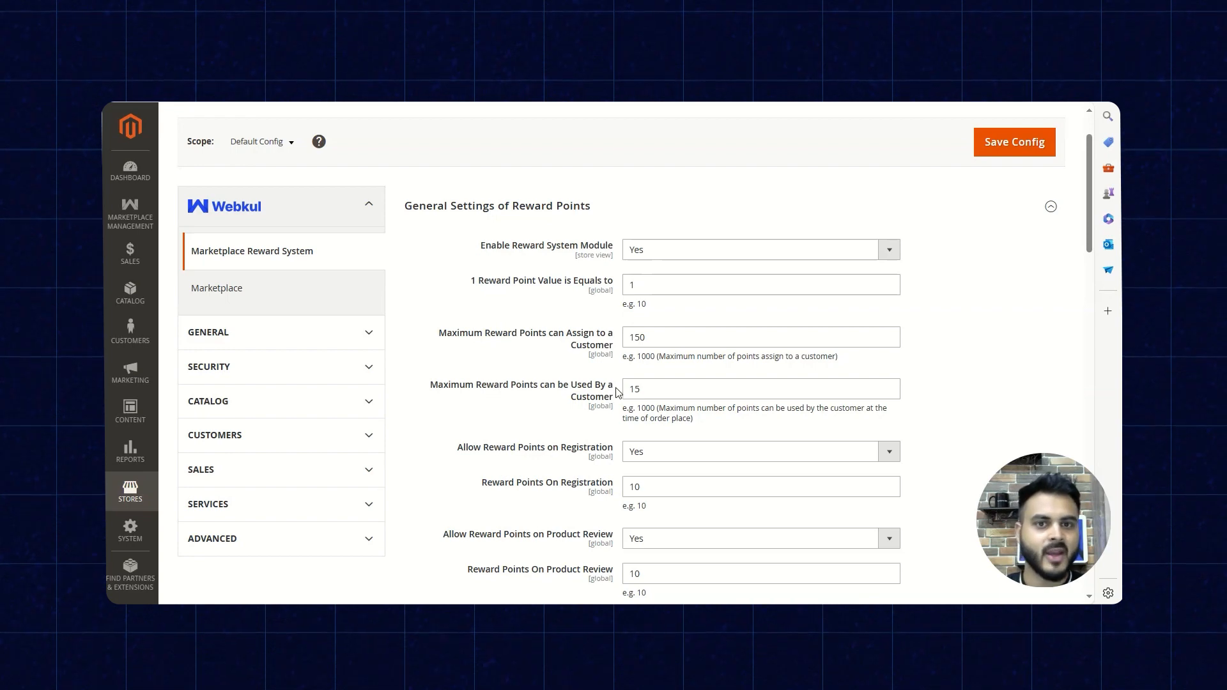
{"action": "scroll", "coordinate": [498, 387], "scroll_direction": "down", "scroll_amount": 1}
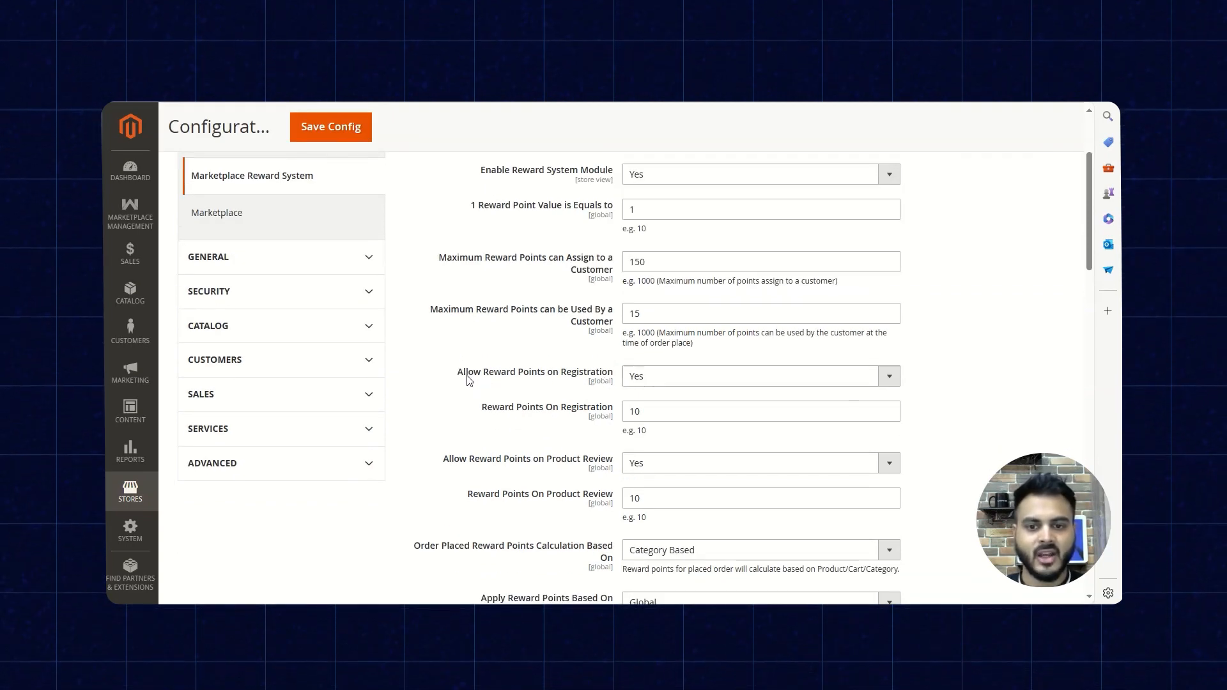
{"action": "scroll", "coordinate": [498, 357], "scroll_direction": "down", "scroll_amount": 1}
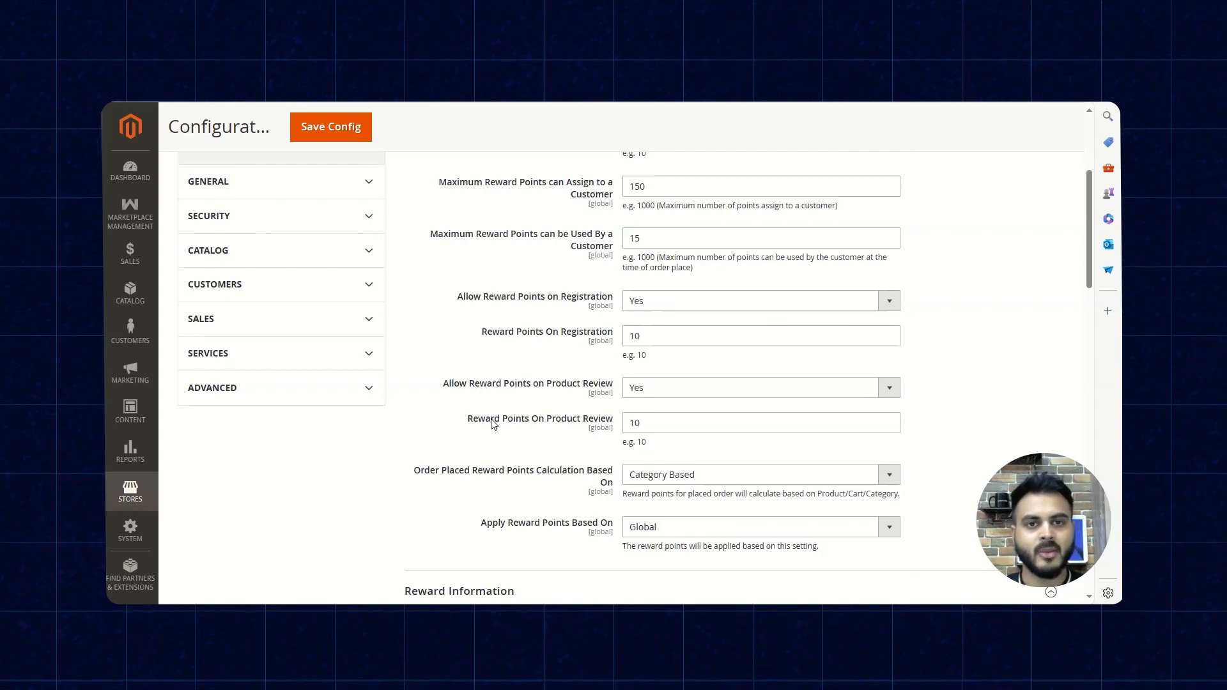
{"action": "scroll", "coordinate": [494, 424], "scroll_direction": "down", "scroll_amount": 1}
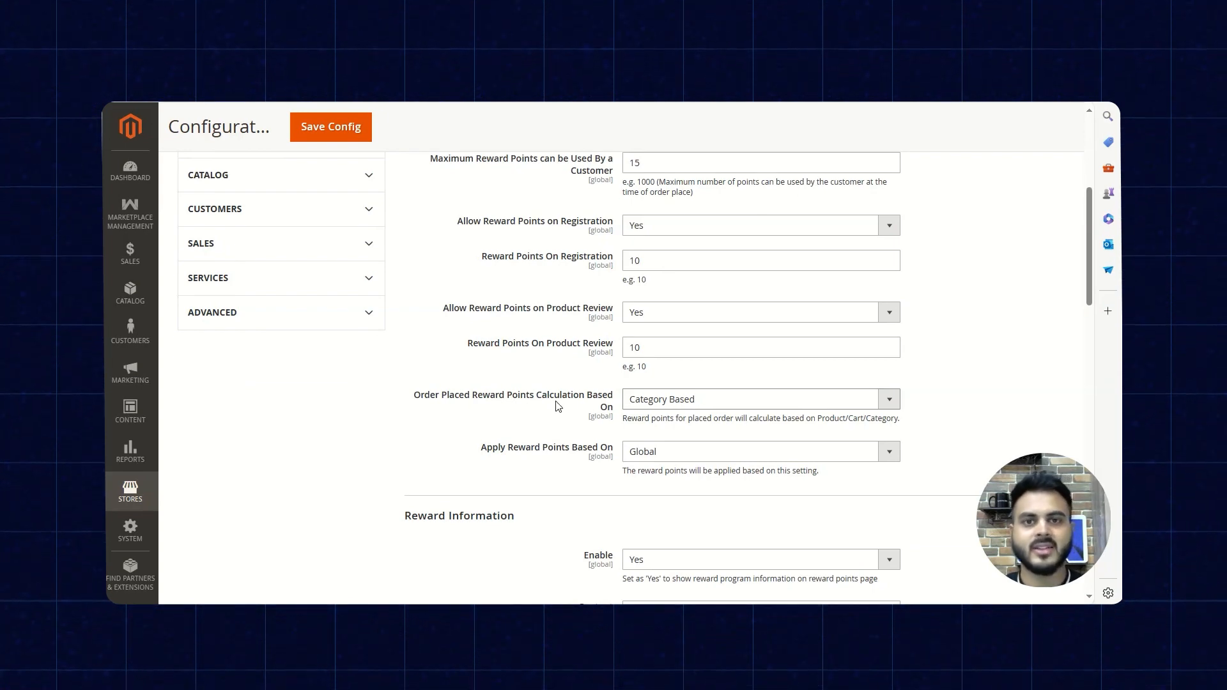
{"action": "left_click", "coordinate": [664, 400]}
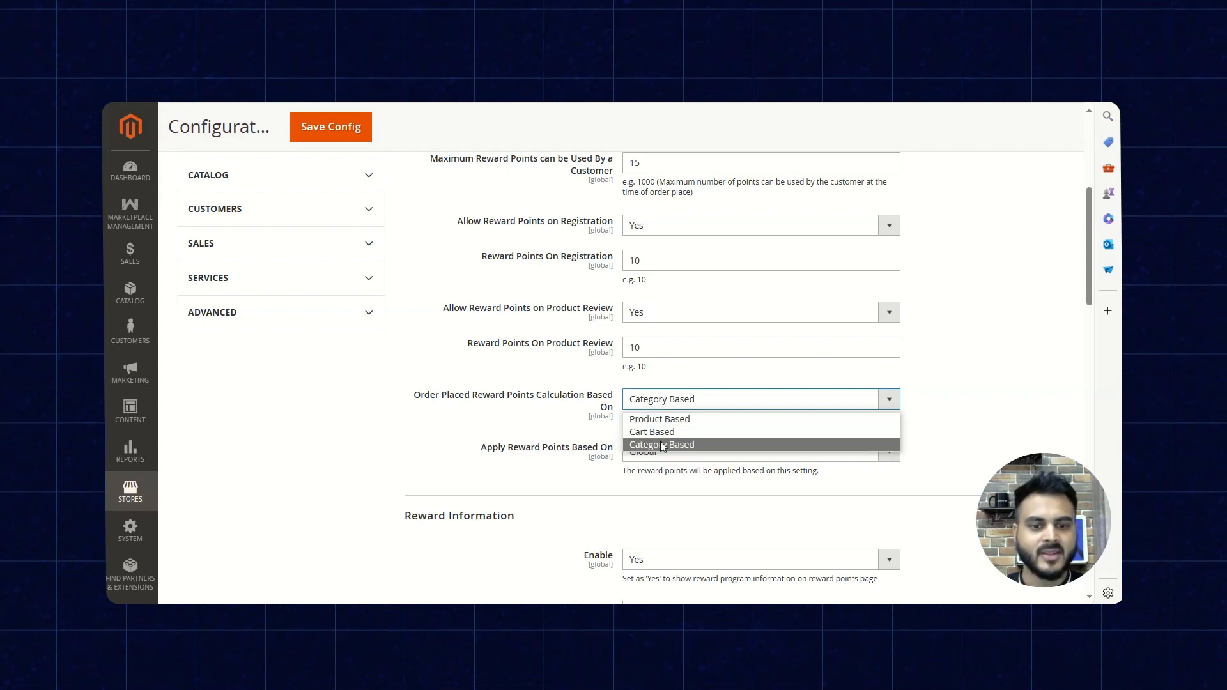
{"action": "left_click", "coordinate": [1010, 352]}
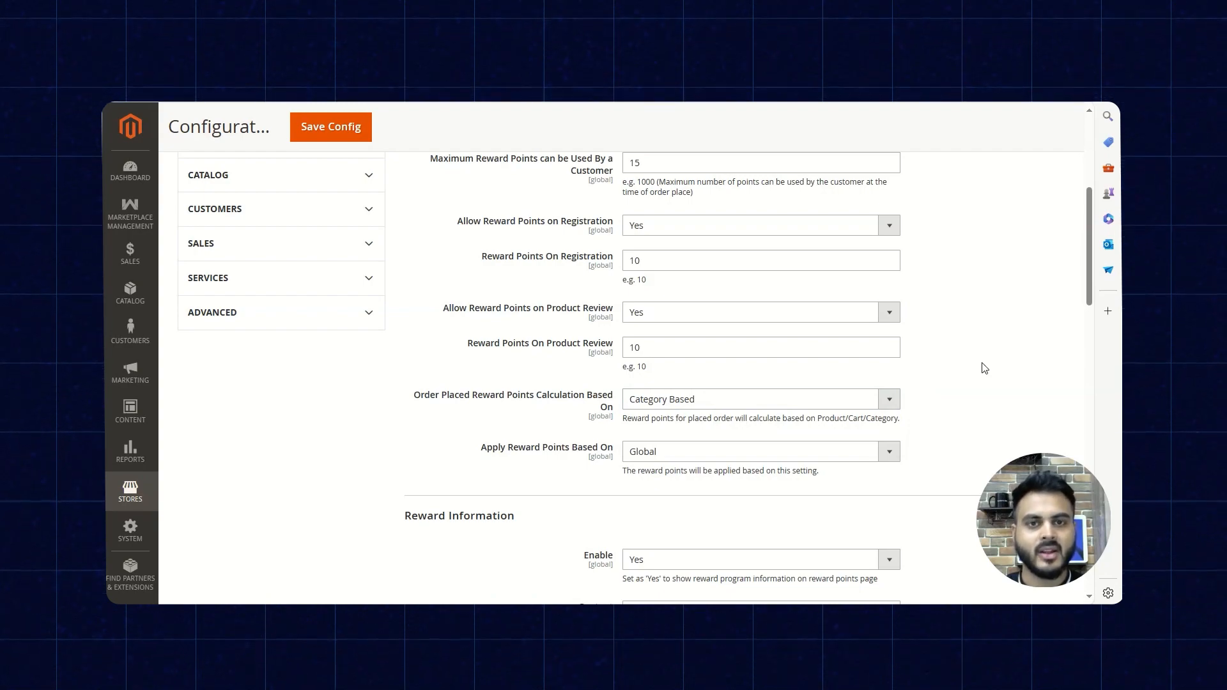
- Select Global as the setting that reward points are applied on
{"action": "scroll", "coordinate": [920, 350], "scroll_direction": "down", "scroll_amount": 3}
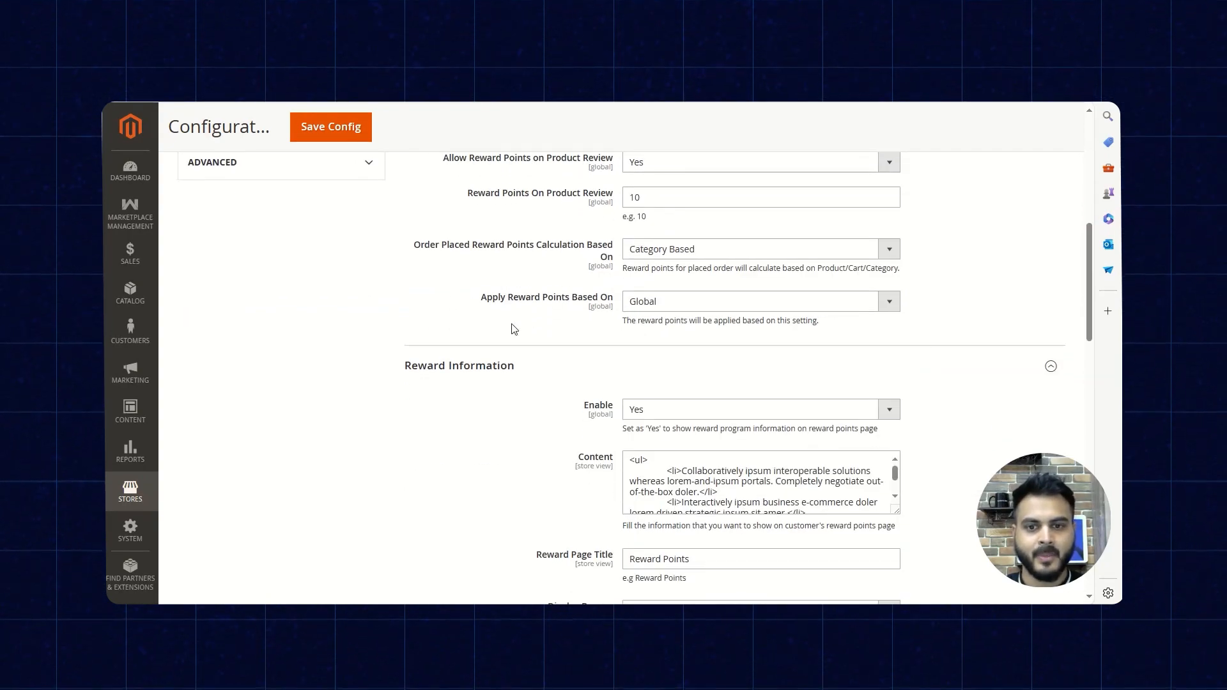
{"action": "left_click", "coordinate": [635, 303]}
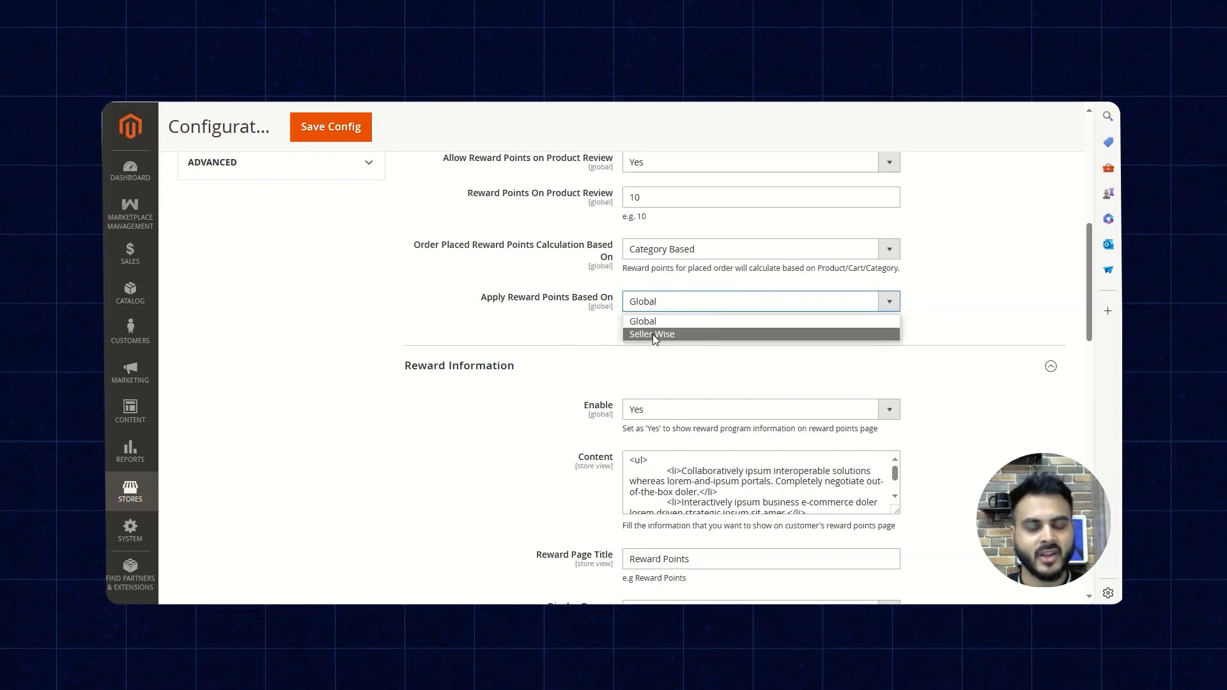
{"action": "left_click", "coordinate": [642, 321]}
- Examine the Reward Information settings, covering the content, page title, banner, page label, page content and reward flow image
{"action": "scroll", "coordinate": [595, 353], "scroll_direction": "down", "scroll_amount": 1}
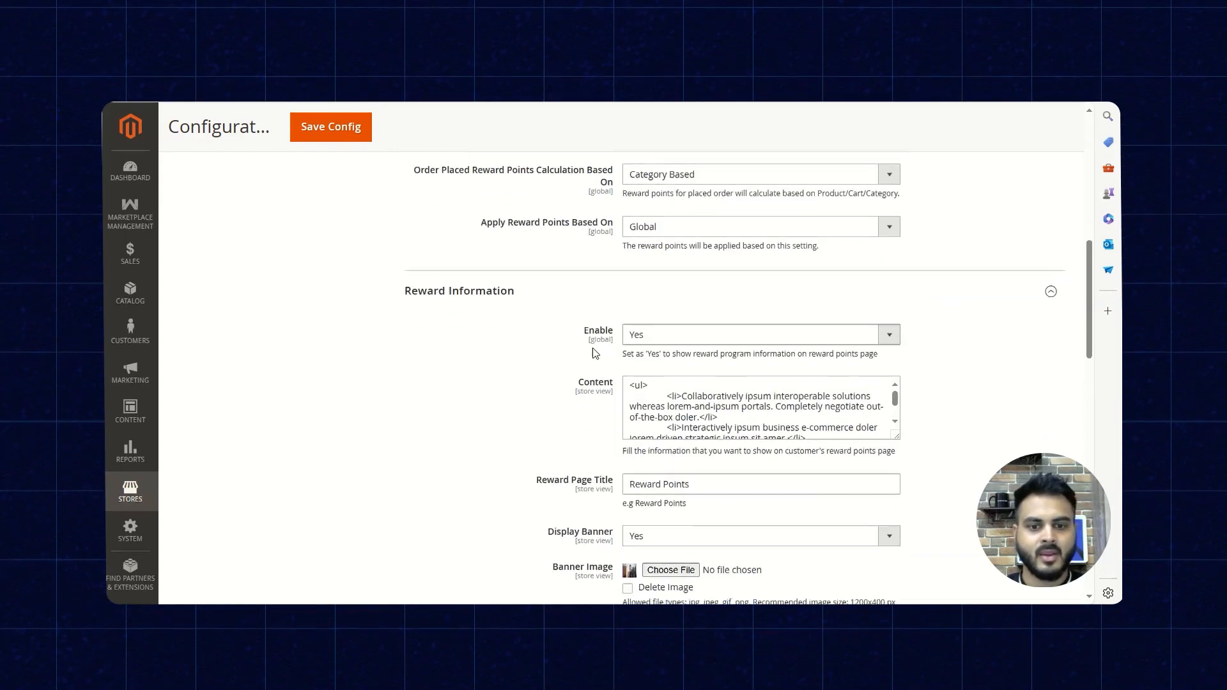
{"action": "scroll", "coordinate": [595, 352], "scroll_direction": "down", "scroll_amount": 1}
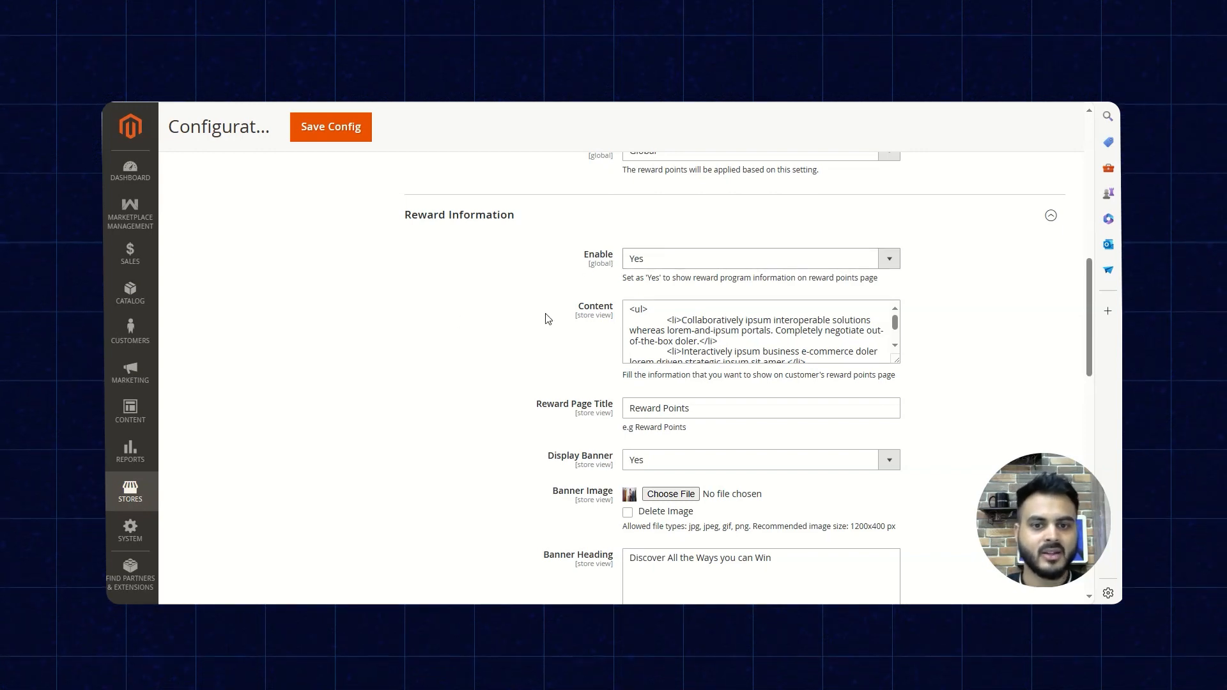
{"action": "scroll", "coordinate": [558, 313], "scroll_direction": "down", "scroll_amount": 2}
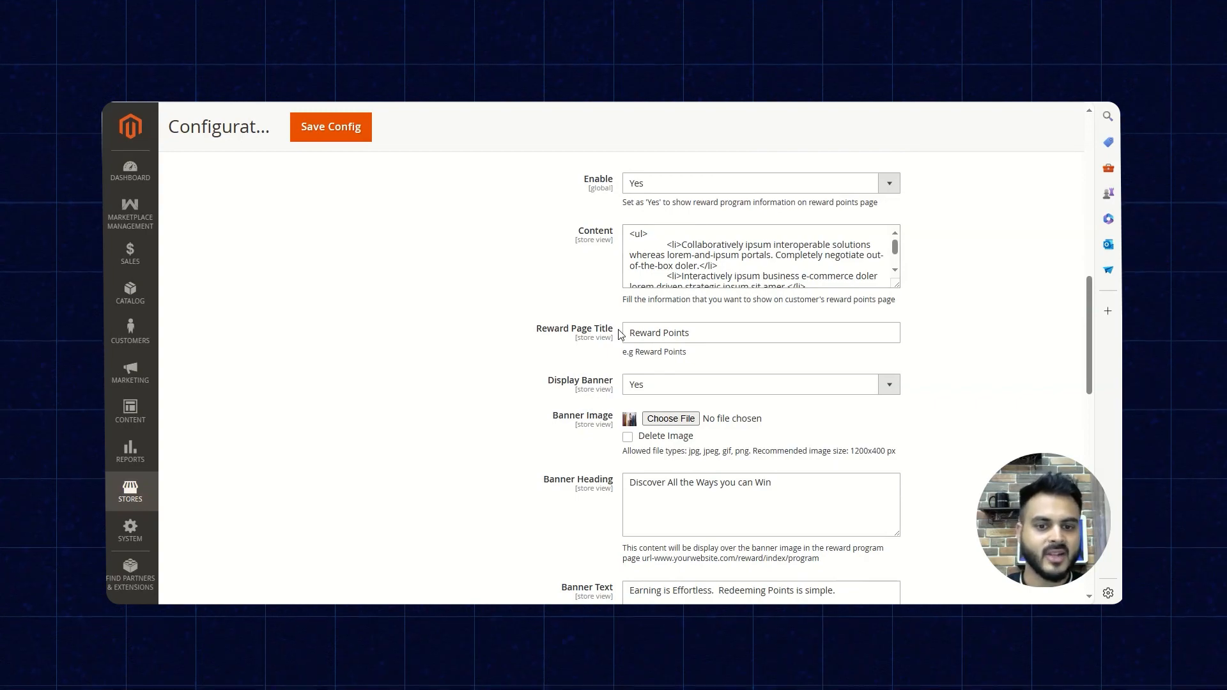
{"action": "scroll", "coordinate": [614, 329], "scroll_direction": "down", "scroll_amount": 2}
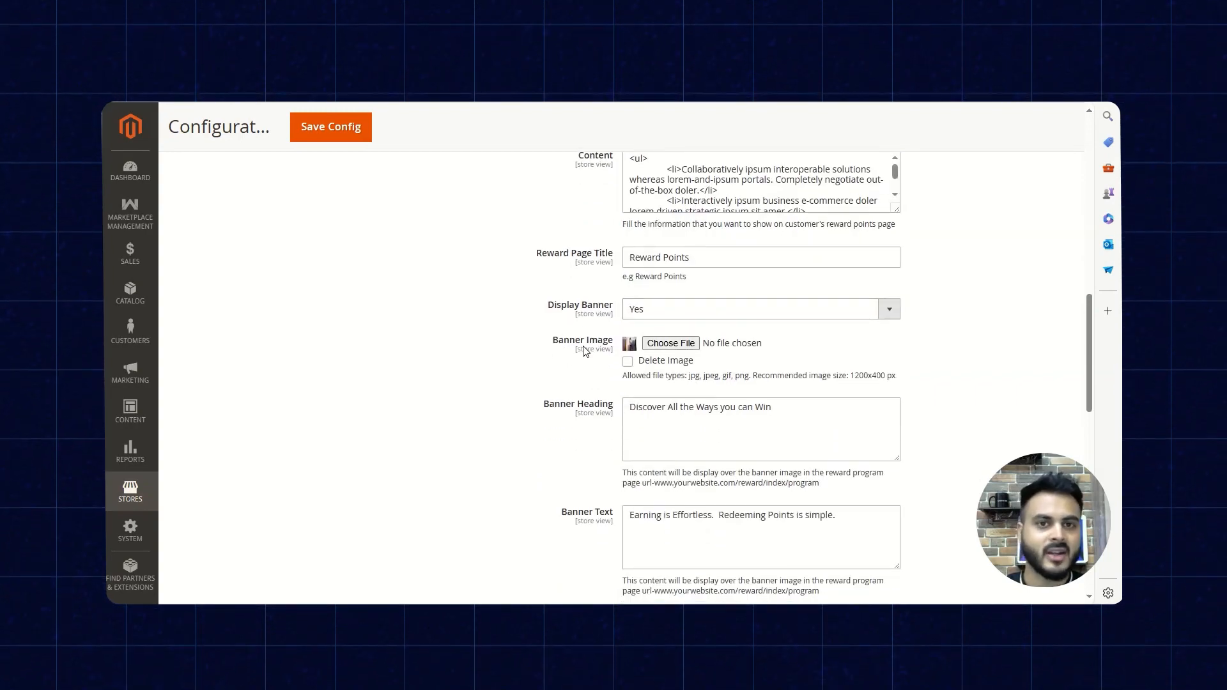
{"action": "scroll", "coordinate": [583, 350], "scroll_direction": "down", "scroll_amount": 2}
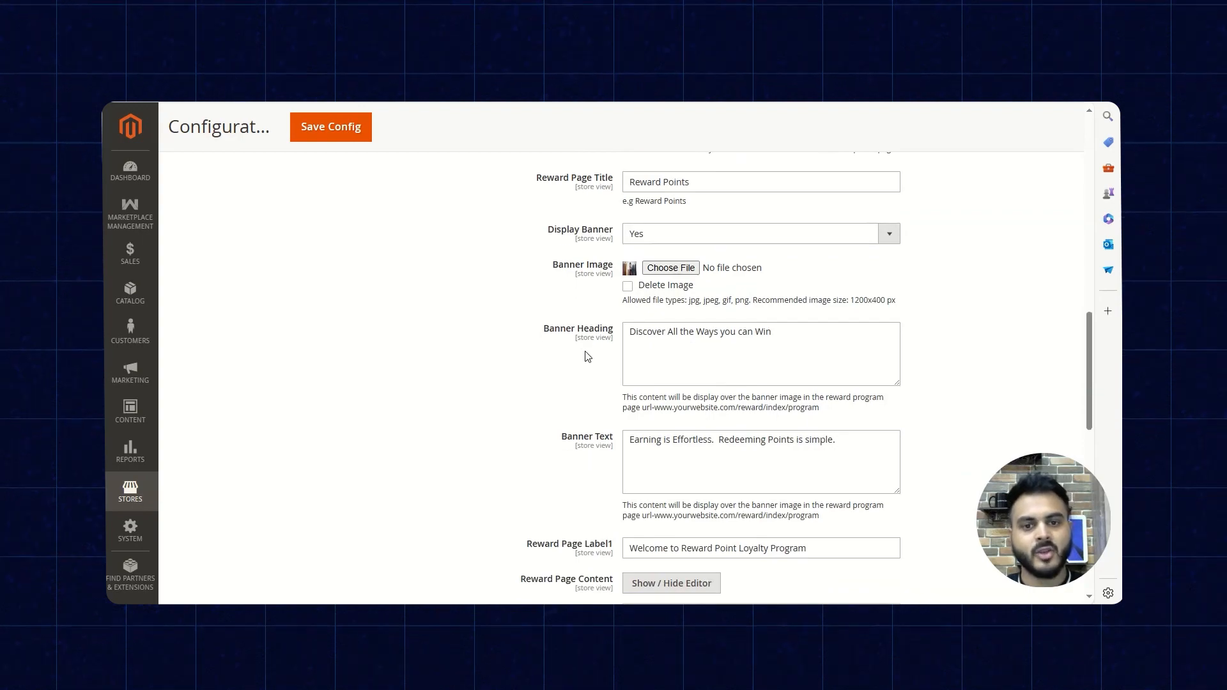
{"action": "scroll", "coordinate": [611, 349], "scroll_direction": "down", "scroll_amount": 4}
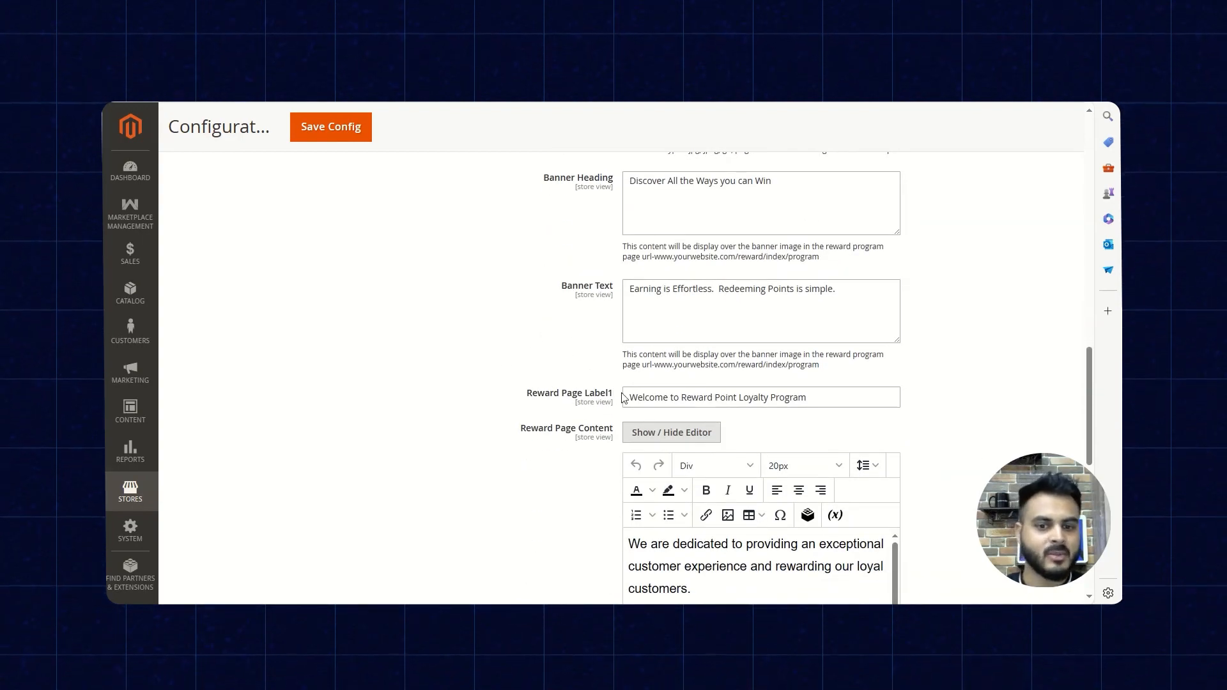
{"action": "scroll", "coordinate": [537, 394], "scroll_direction": "down", "scroll_amount": 2}
{"action": "scroll", "coordinate": [537, 377], "scroll_direction": "down", "scroll_amount": 4}
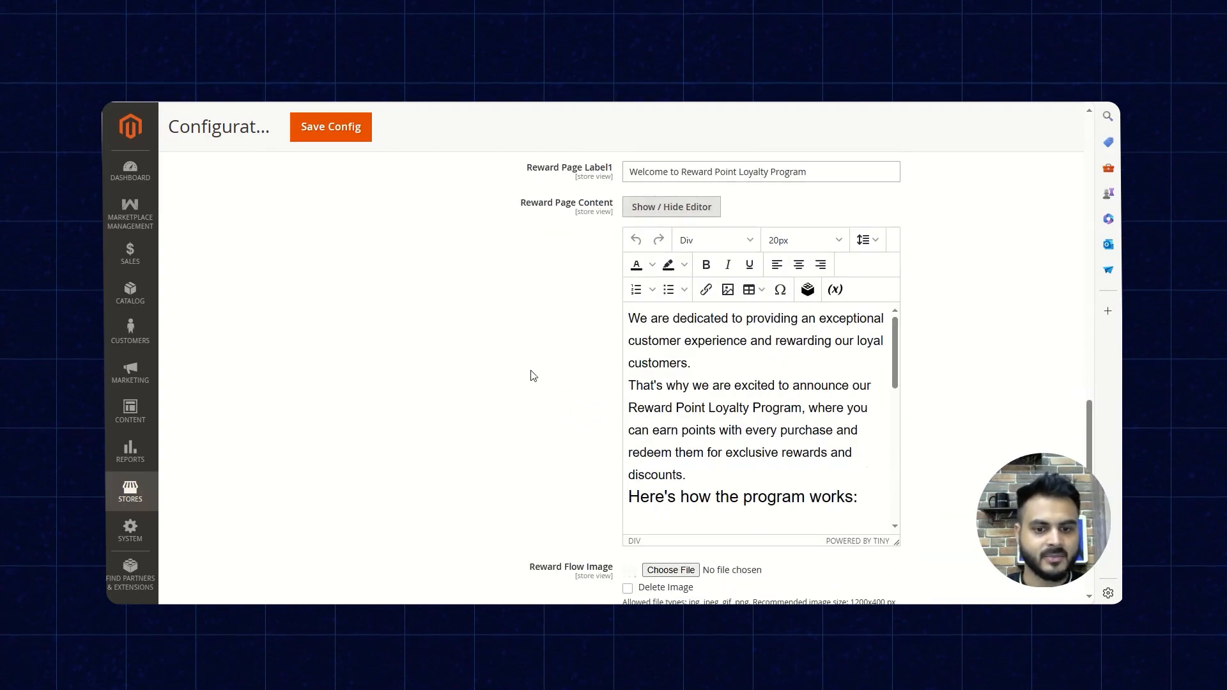
{"action": "scroll", "coordinate": [537, 376], "scroll_direction": "down", "scroll_amount": 4}
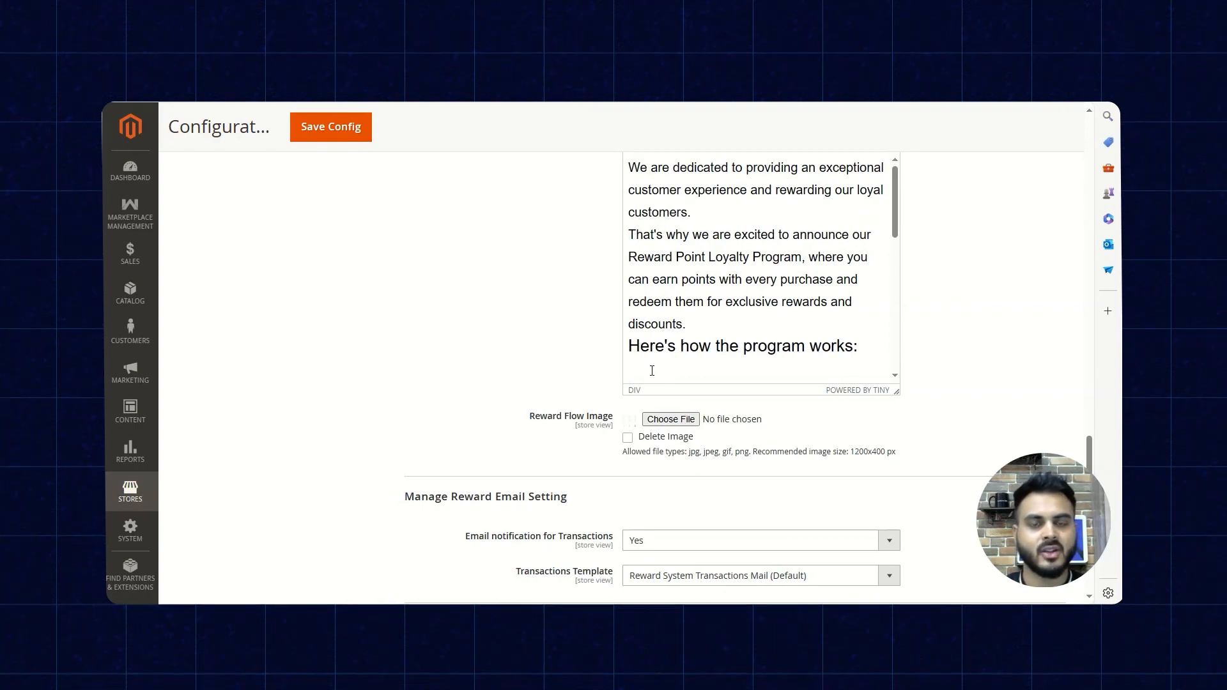
{"action": "scroll", "coordinate": [594, 345], "scroll_direction": "up", "scroll_amount": 5}
{"action": "scroll", "coordinate": [601, 354], "scroll_direction": "up", "scroll_amount": 5}
{"action": "scroll", "coordinate": [610, 358], "scroll_direction": "up", "scroll_amount": 1}
{"action": "scroll", "coordinate": [641, 424], "scroll_direction": "up", "scroll_amount": 1}
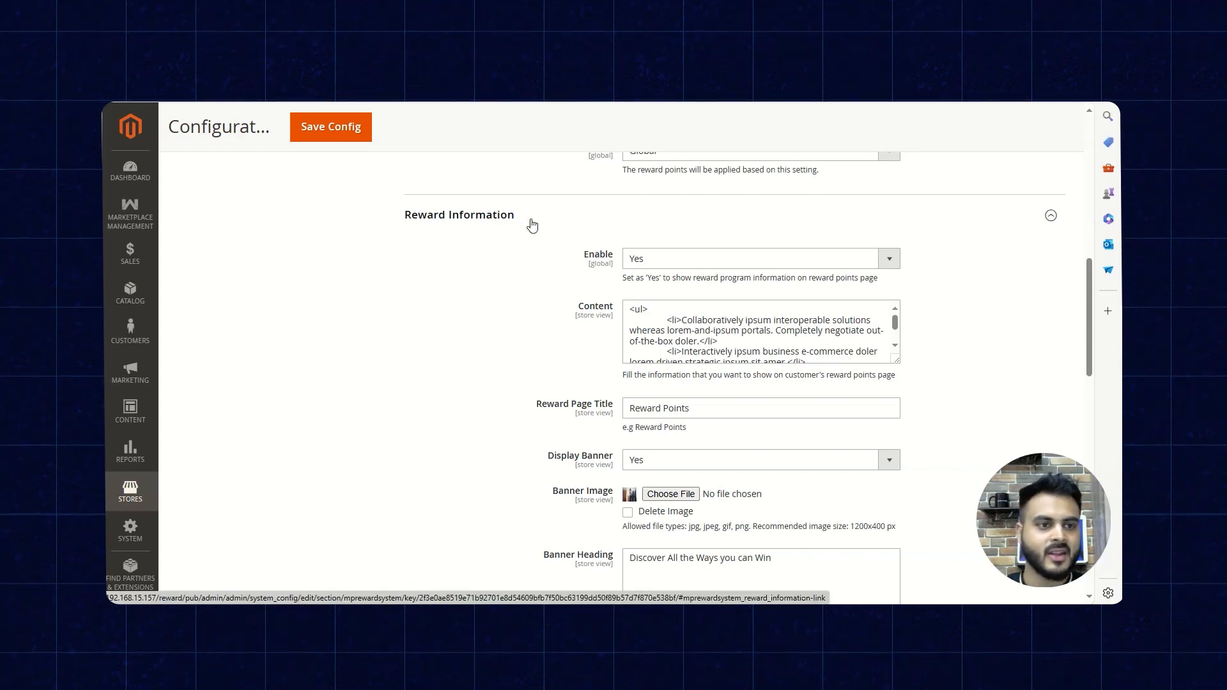
{"action": "scroll", "coordinate": [633, 322], "scroll_direction": "down", "scroll_amount": 1}
{"action": "scroll", "coordinate": [582, 326], "scroll_direction": "down", "scroll_amount": 1}
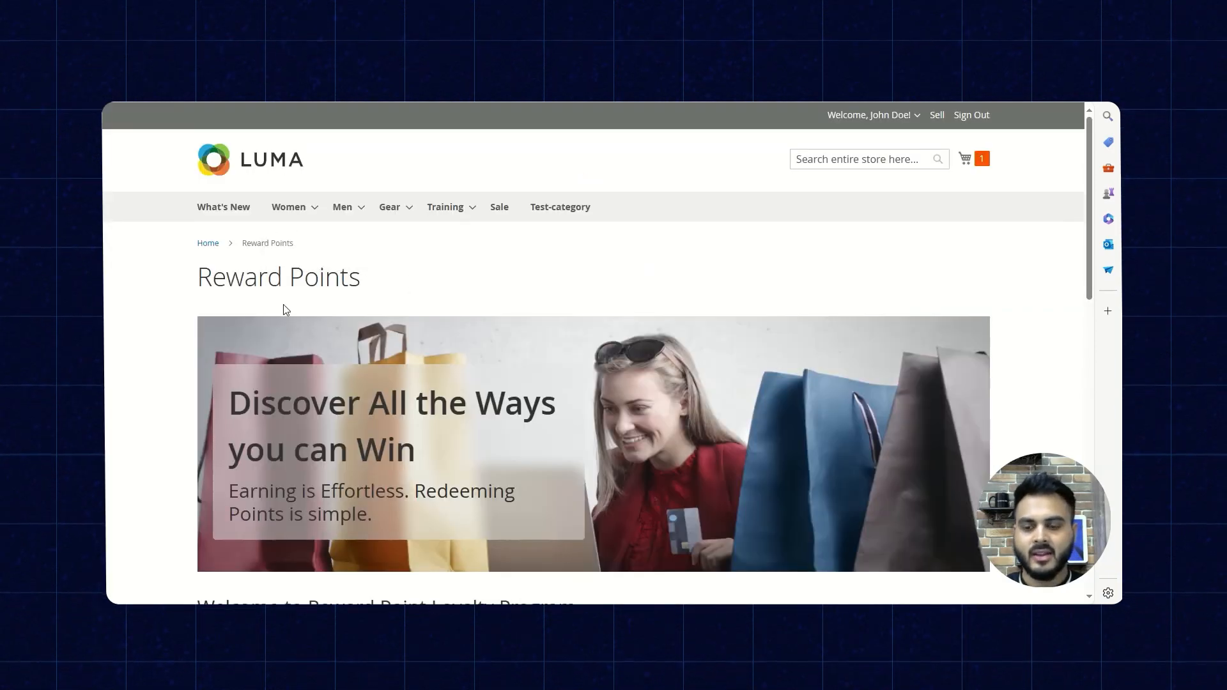
- Examine the storefront's Reward Points page, from the banner and welcome text to the explanation of how the program works
{"action": "scroll", "coordinate": [166, 332], "scroll_direction": "down", "scroll_amount": 1}
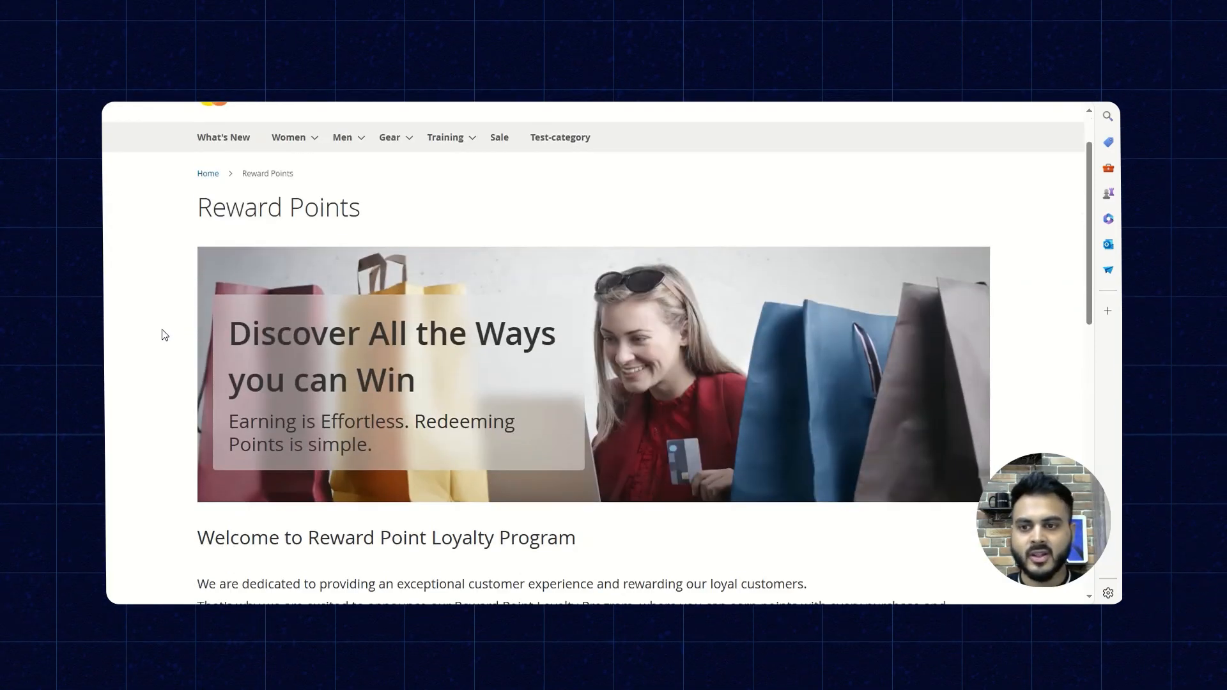
{"action": "scroll", "coordinate": [165, 335], "scroll_direction": "down", "scroll_amount": 6}
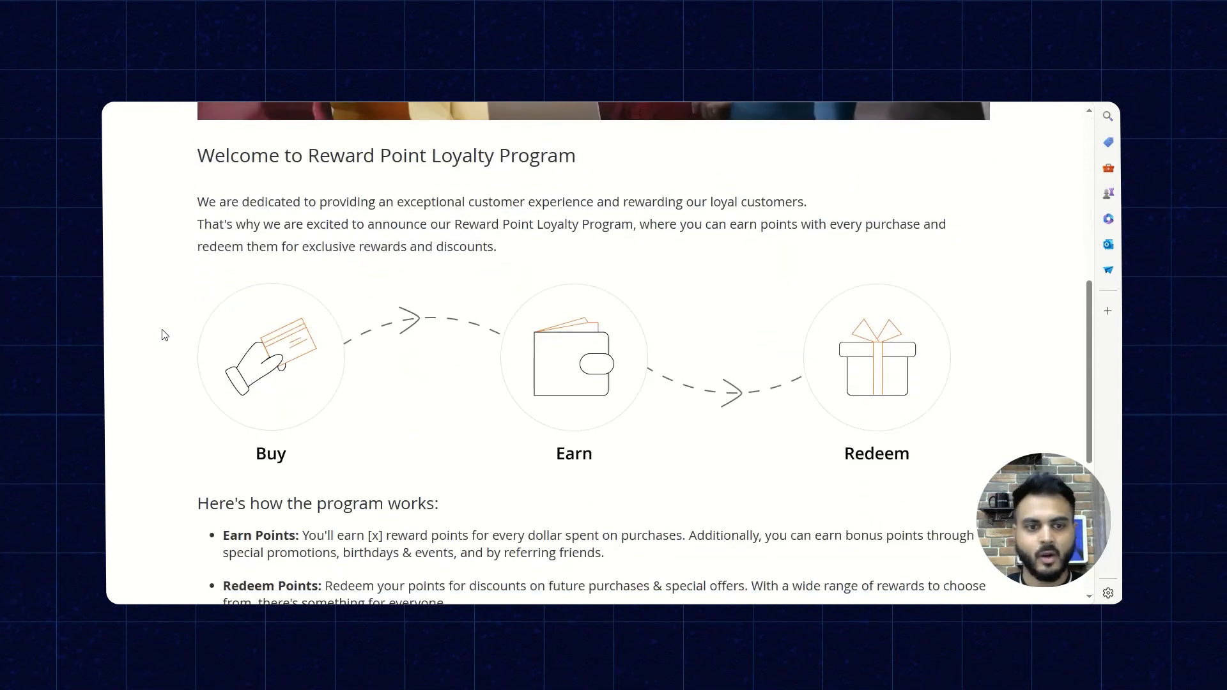
{"action": "scroll", "coordinate": [165, 335], "scroll_direction": "down", "scroll_amount": 3}
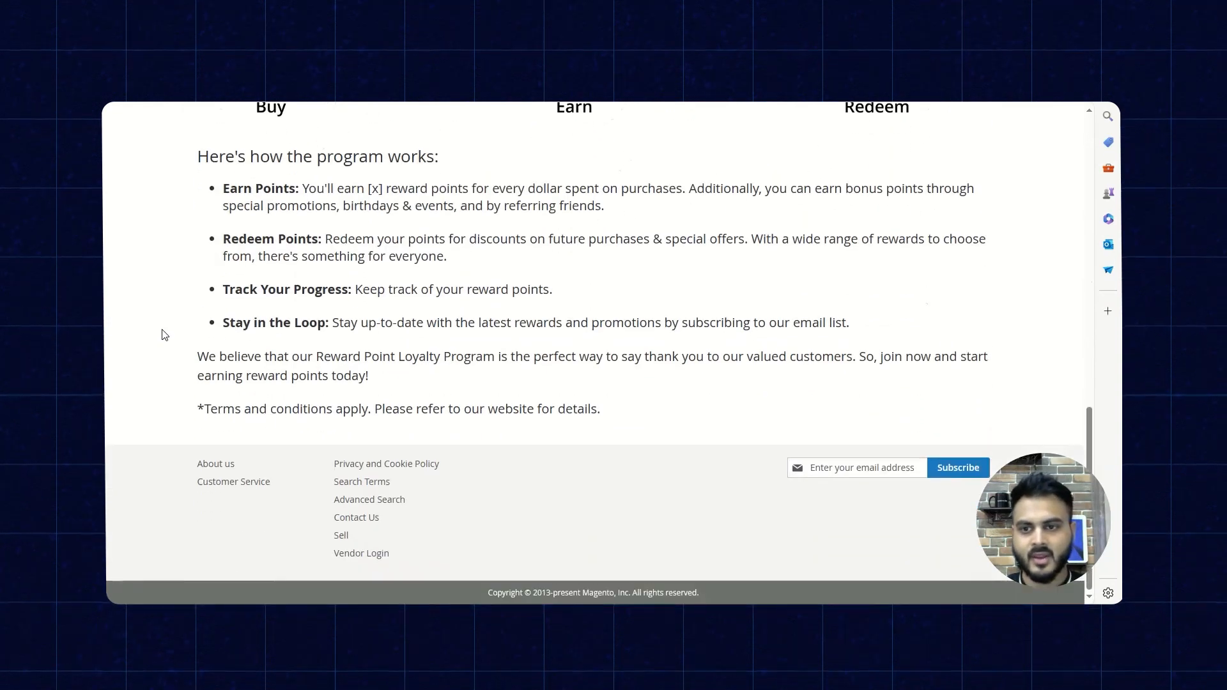
{"action": "scroll", "coordinate": [165, 335], "scroll_direction": "up", "scroll_amount": 4}
{"action": "scroll", "coordinate": [165, 335], "scroll_direction": "up", "scroll_amount": 7}
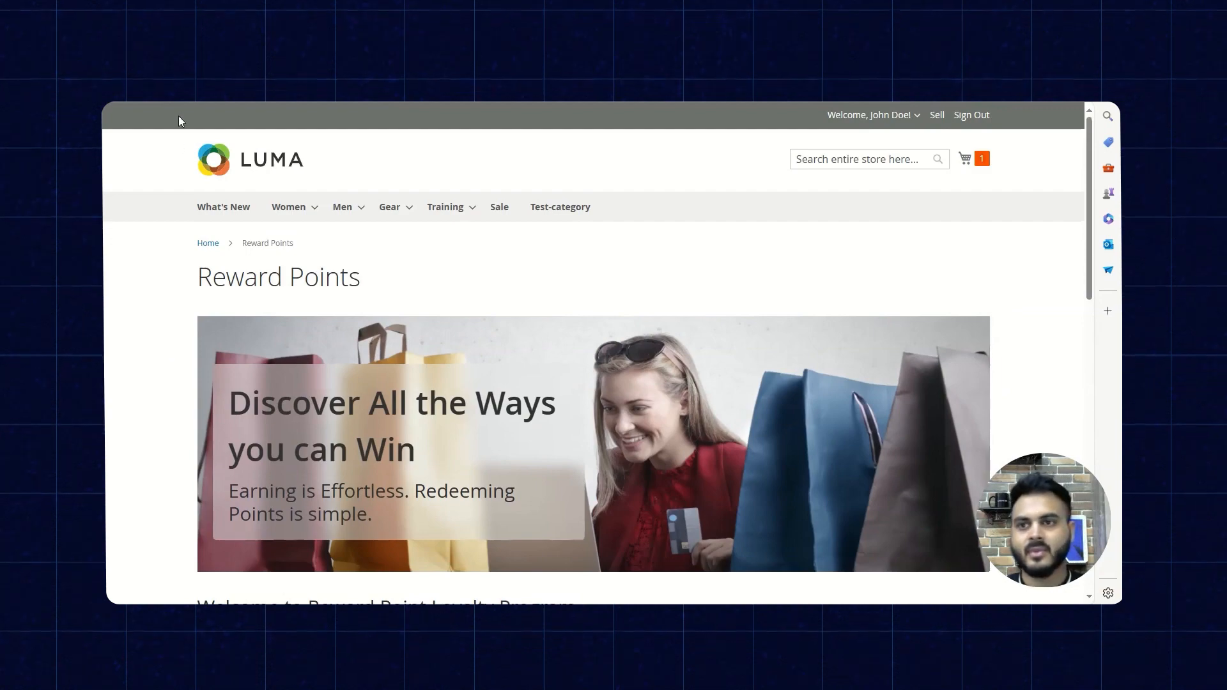
- Return to the admin reward system configuration, review the reward email settings and save the configuration
{"action": "left_click", "coordinate": [307, 77]}
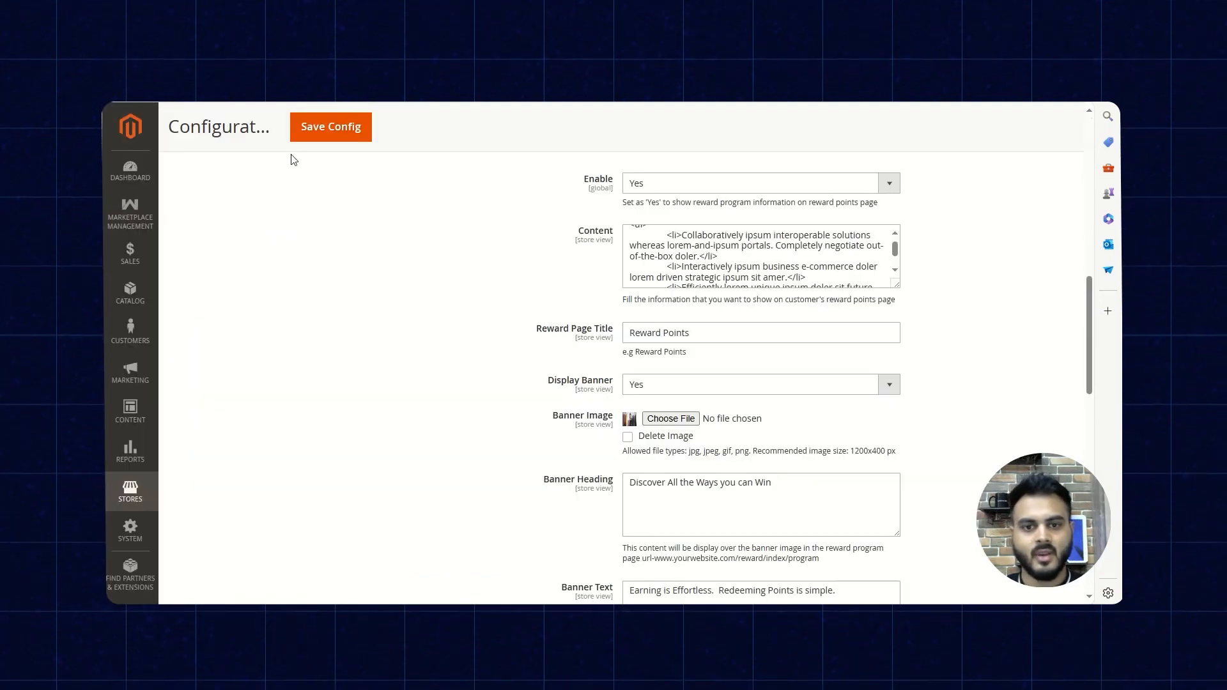
{"action": "scroll", "coordinate": [395, 273], "scroll_direction": "down", "scroll_amount": 10}
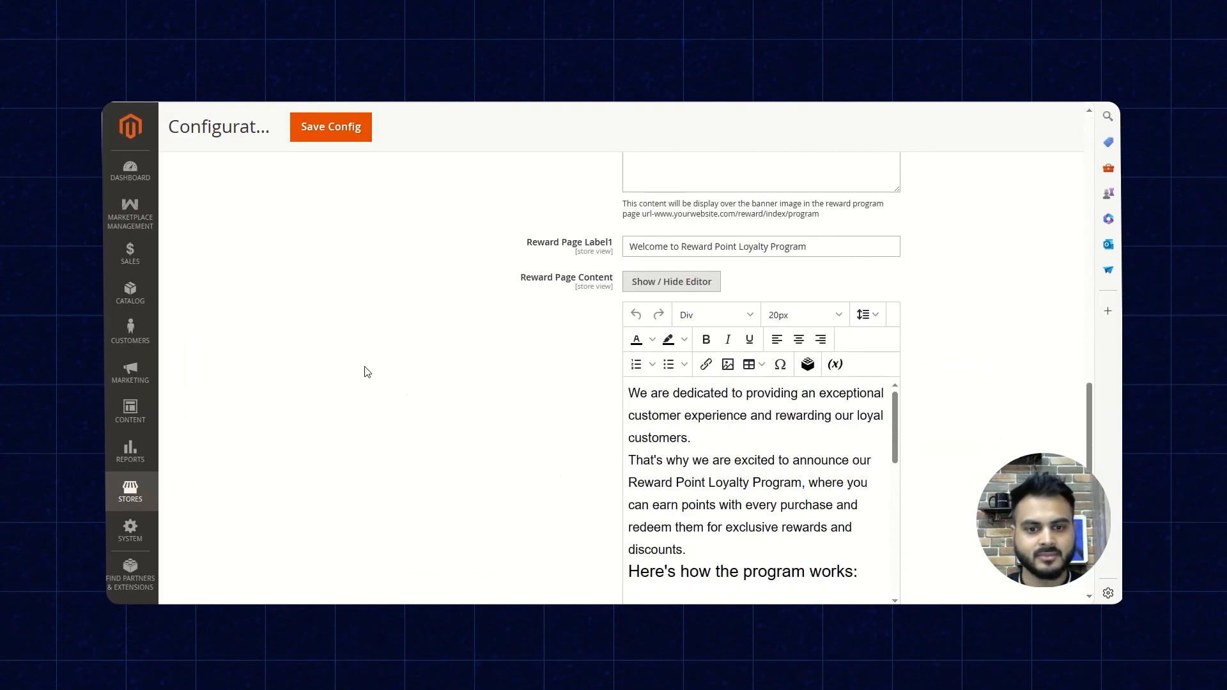
{"action": "scroll", "coordinate": [366, 372], "scroll_direction": "down", "scroll_amount": 3}
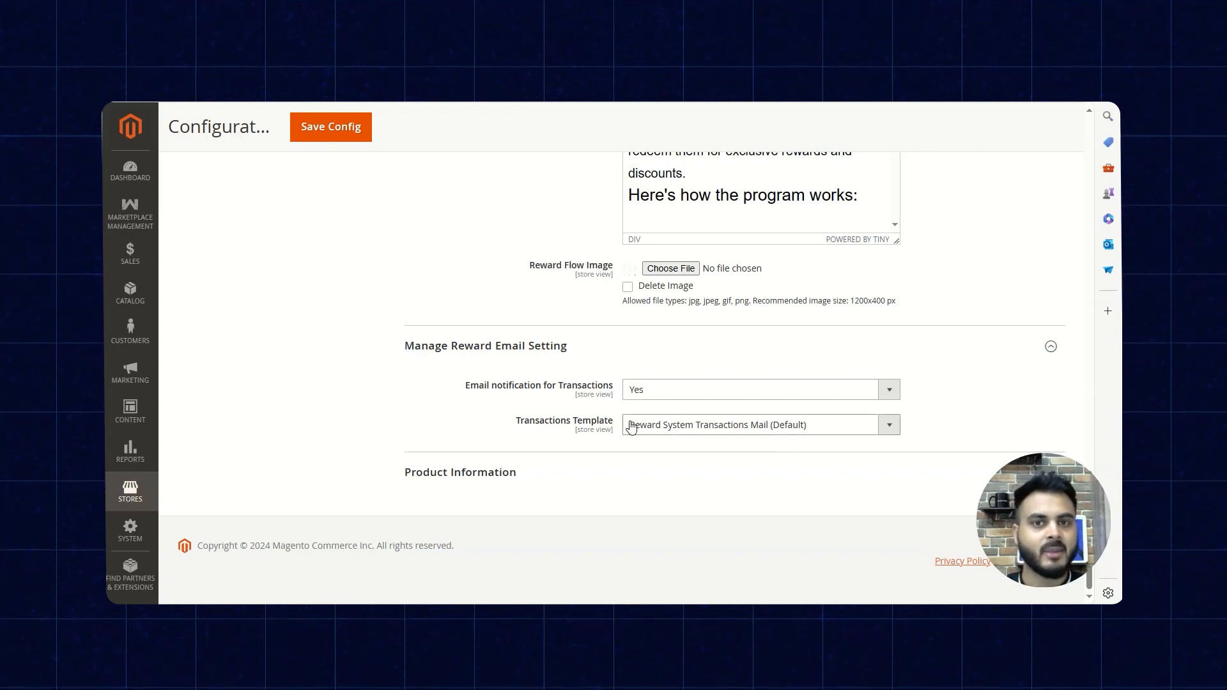
{"action": "scroll", "coordinate": [549, 411], "scroll_direction": "up", "scroll_amount": 20}
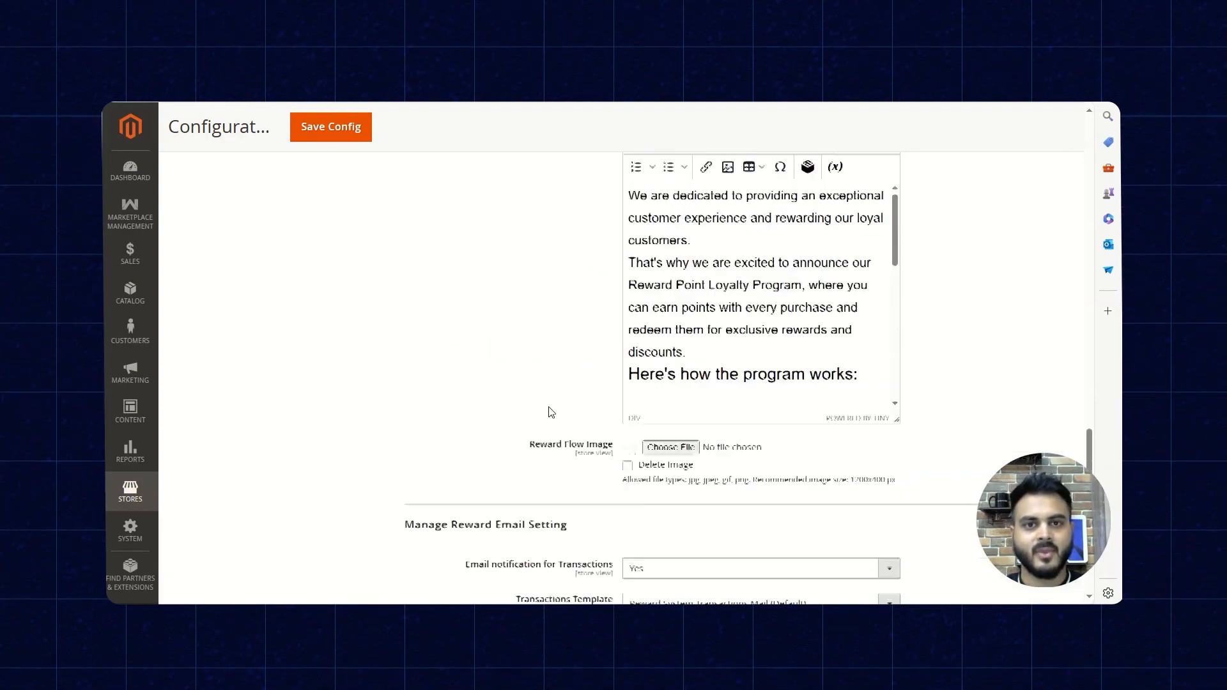
{"action": "scroll", "coordinate": [549, 411], "scroll_direction": "up", "scroll_amount": 3}
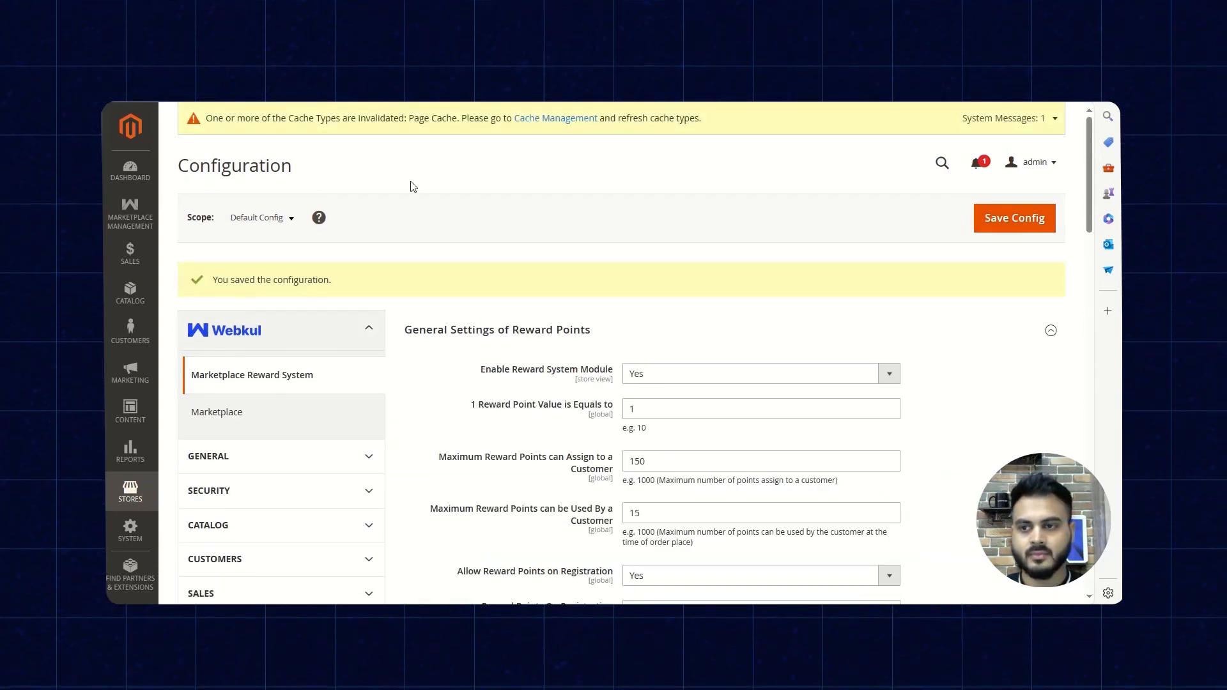
- Open the management page for reward points on products and check the available reward point status options
{"action": "left_click", "coordinate": [133, 219]}
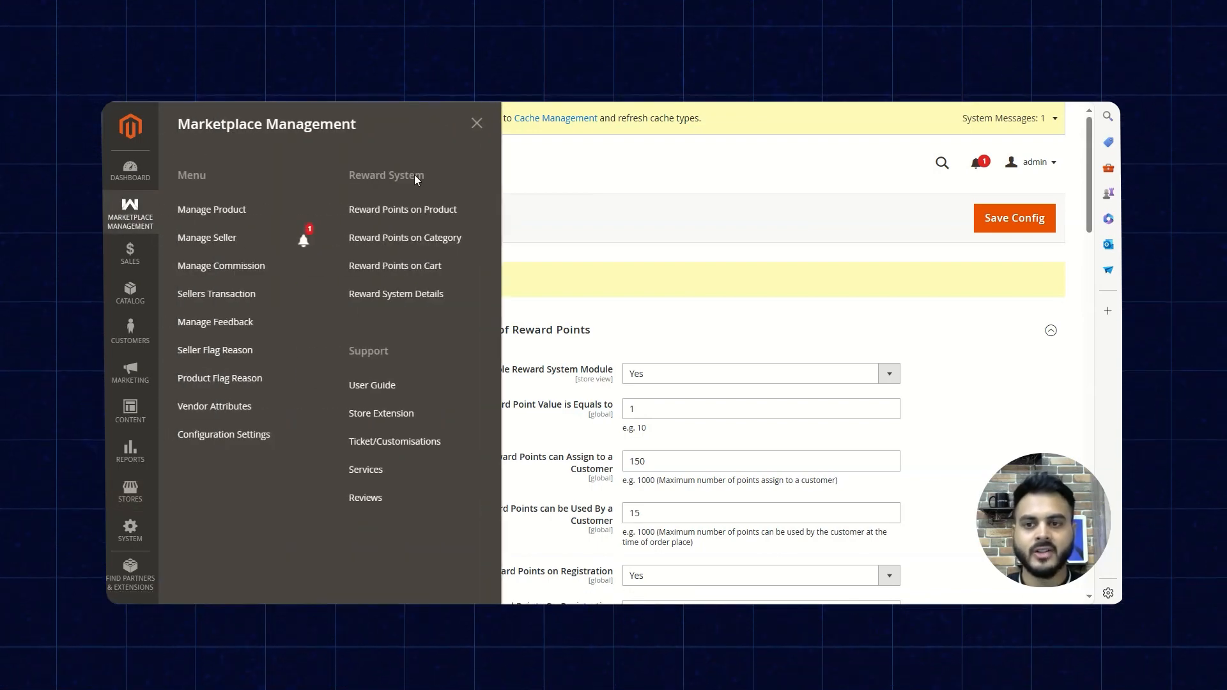
{"action": "left_click", "coordinate": [394, 216]}
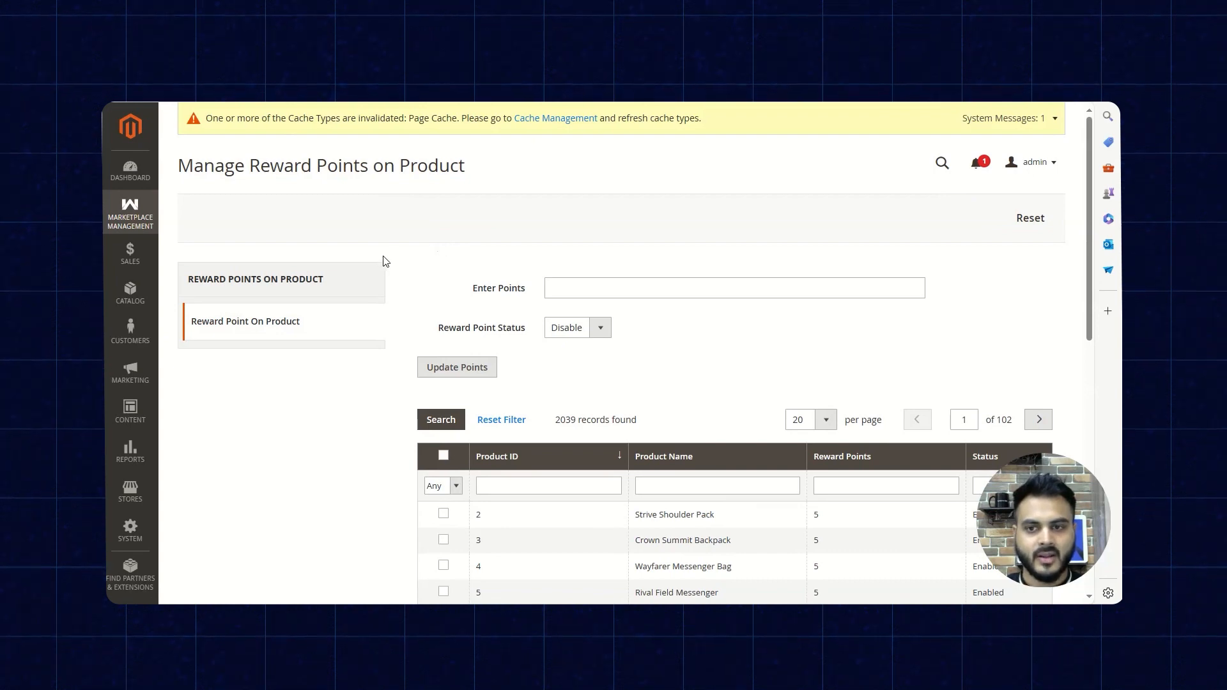
{"action": "scroll", "coordinate": [422, 268], "scroll_direction": "down", "scroll_amount": 3}
{"action": "scroll", "coordinate": [420, 267], "scroll_direction": "up", "scroll_amount": 2}
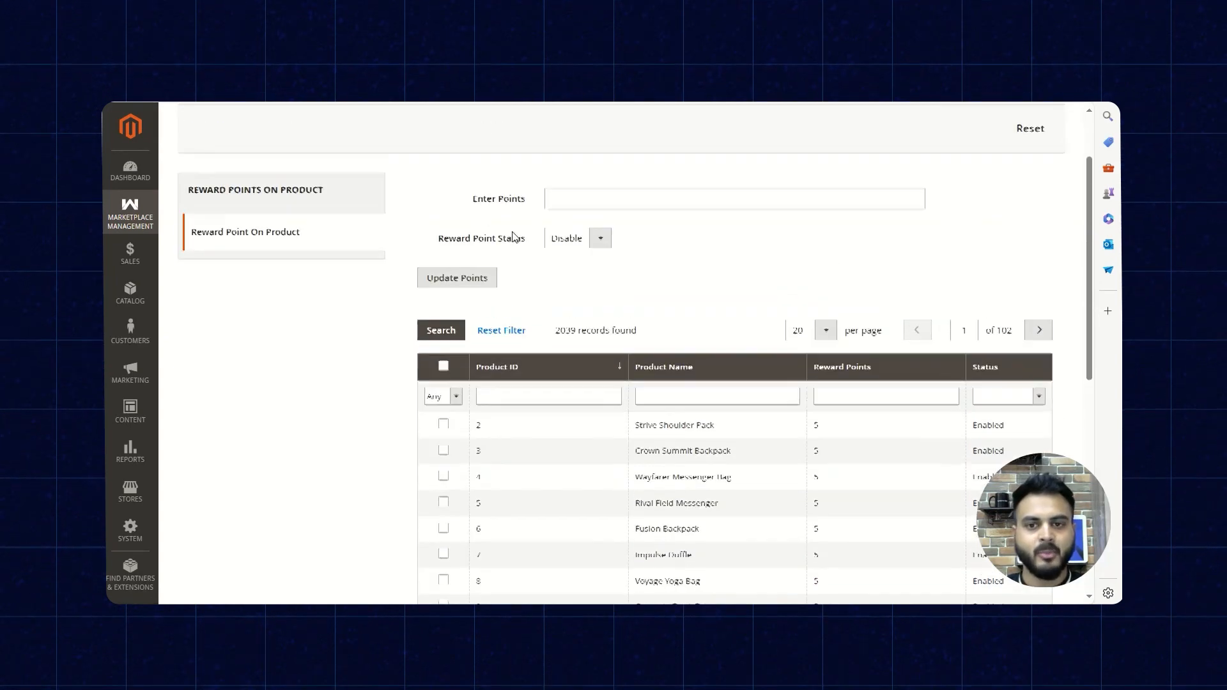
{"action": "left_click", "coordinate": [606, 254]}
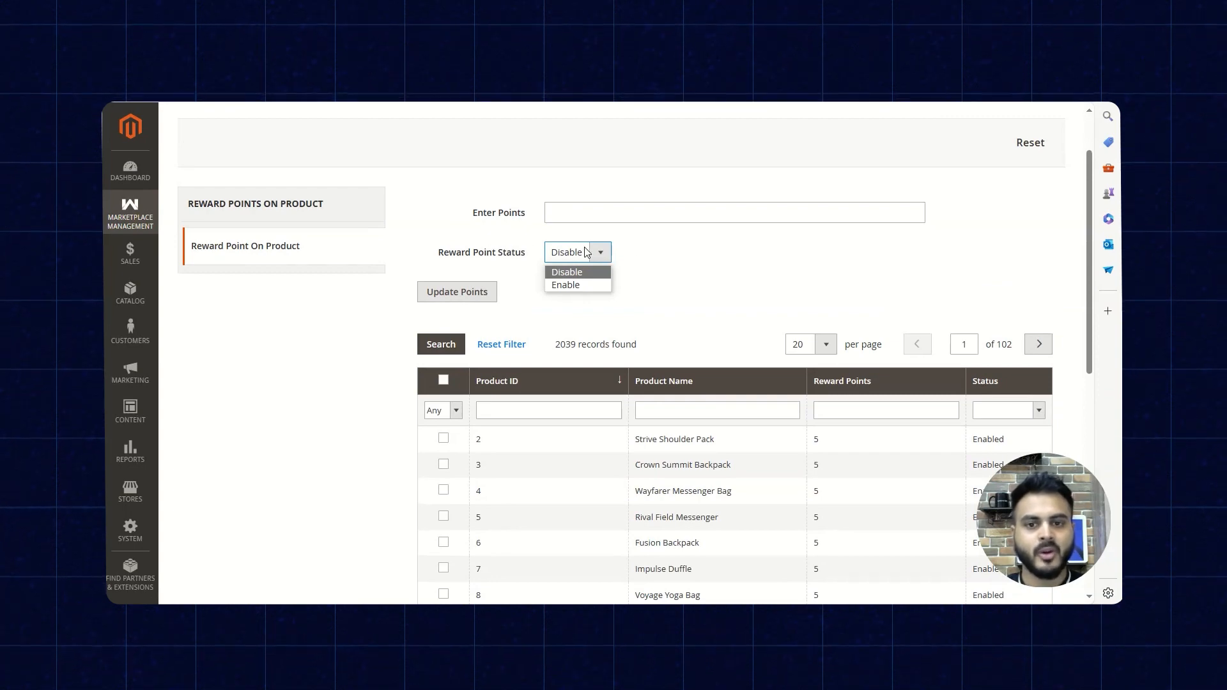
{"action": "left_click", "coordinate": [683, 252]}
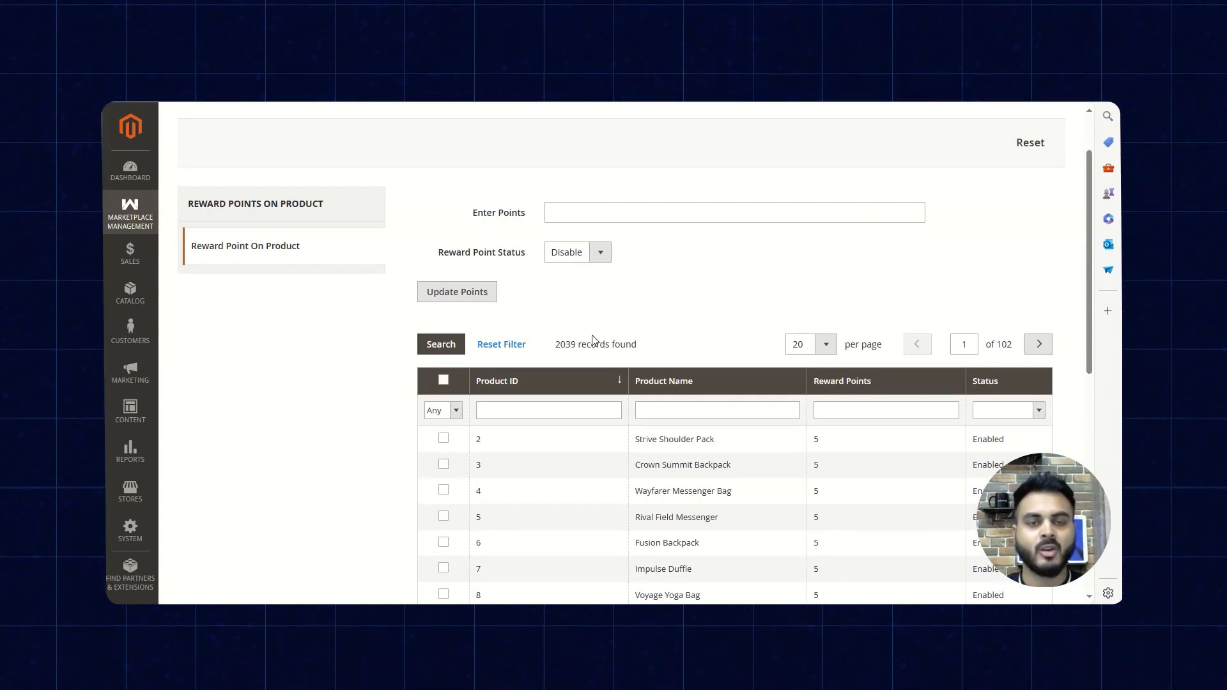
- Examine the product list on the reward points page, covering product IDs, names, reward points and statuses
{"action": "scroll", "coordinate": [630, 333], "scroll_direction": "down", "scroll_amount": 2}
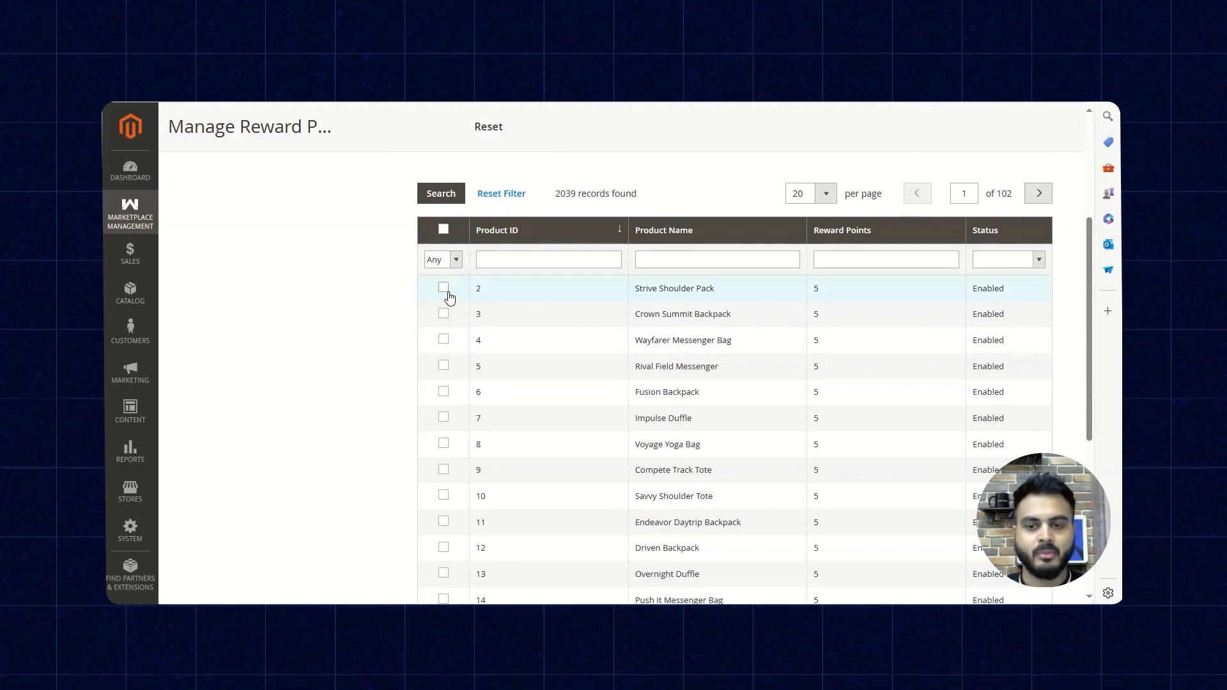
{"action": "scroll", "coordinate": [569, 310], "scroll_direction": "down", "scroll_amount": 2}
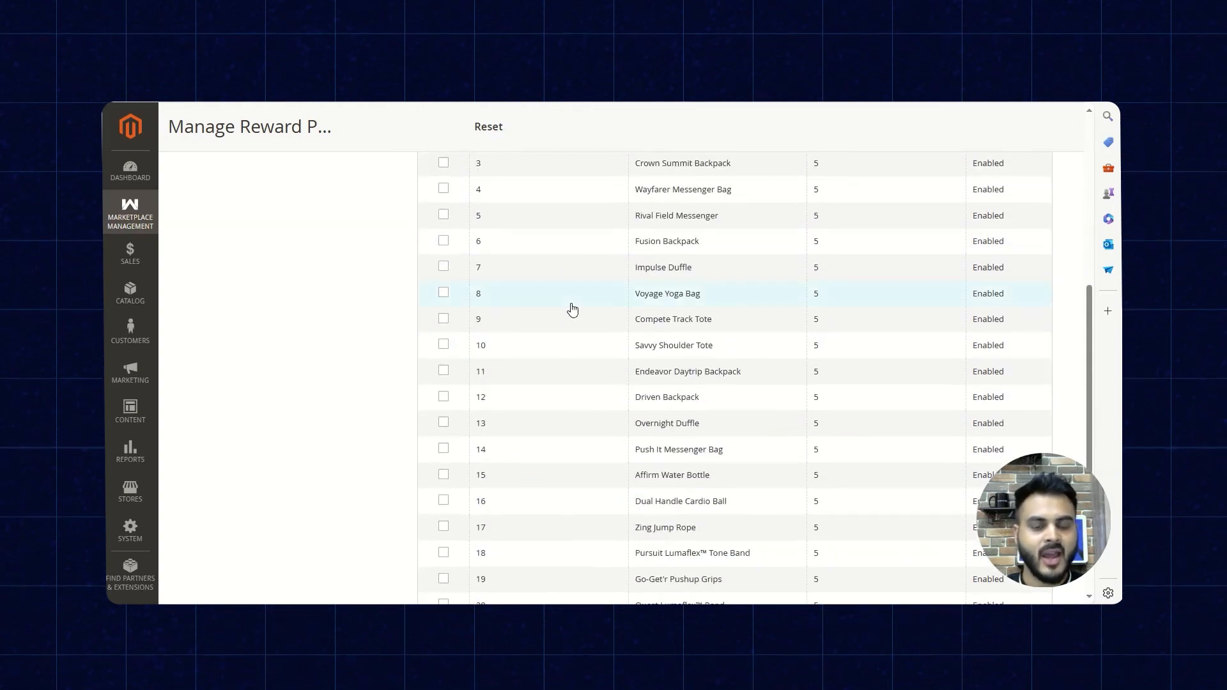
{"action": "scroll", "coordinate": [691, 397], "scroll_direction": "down", "scroll_amount": 3}
{"action": "scroll", "coordinate": [692, 398], "scroll_direction": "up", "scroll_amount": 7}
{"action": "scroll", "coordinate": [692, 398], "scroll_direction": "down", "scroll_amount": 1}
{"action": "scroll", "coordinate": [716, 387], "scroll_direction": "up", "scroll_amount": 1}
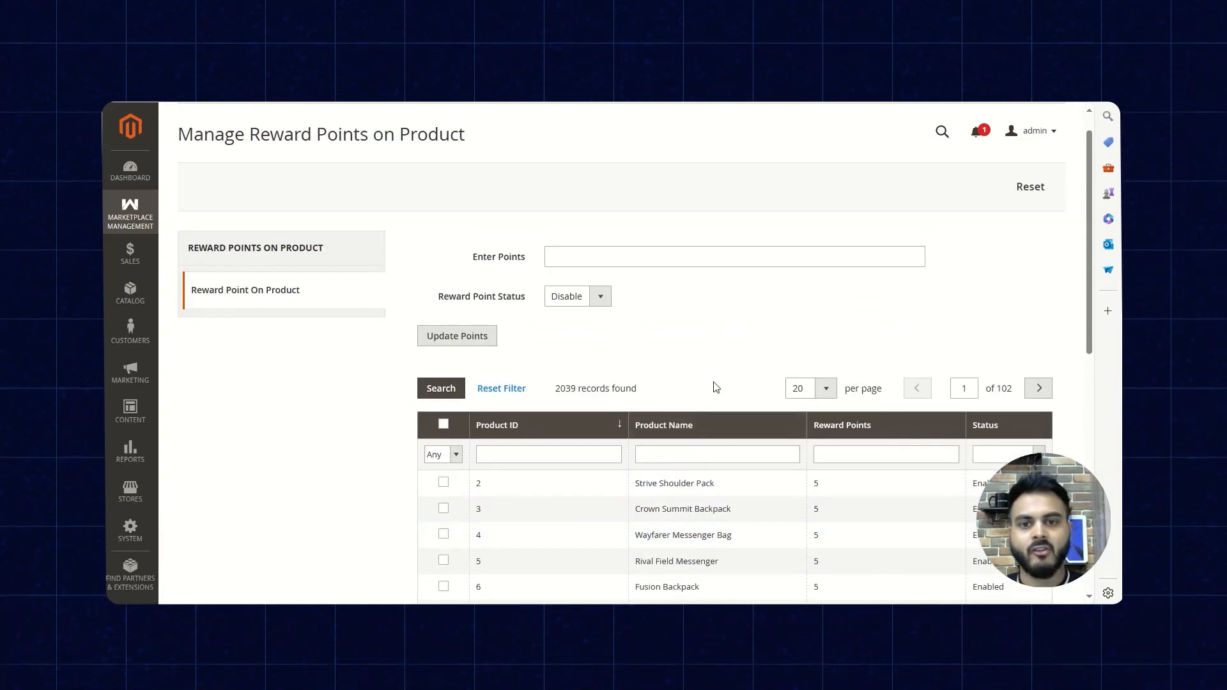
{"action": "scroll", "coordinate": [713, 387], "scroll_direction": "down", "scroll_amount": 1}
{"action": "scroll", "coordinate": [712, 386], "scroll_direction": "up", "scroll_amount": 1}
{"action": "scroll", "coordinate": [595, 392], "scroll_direction": "down", "scroll_amount": 1}
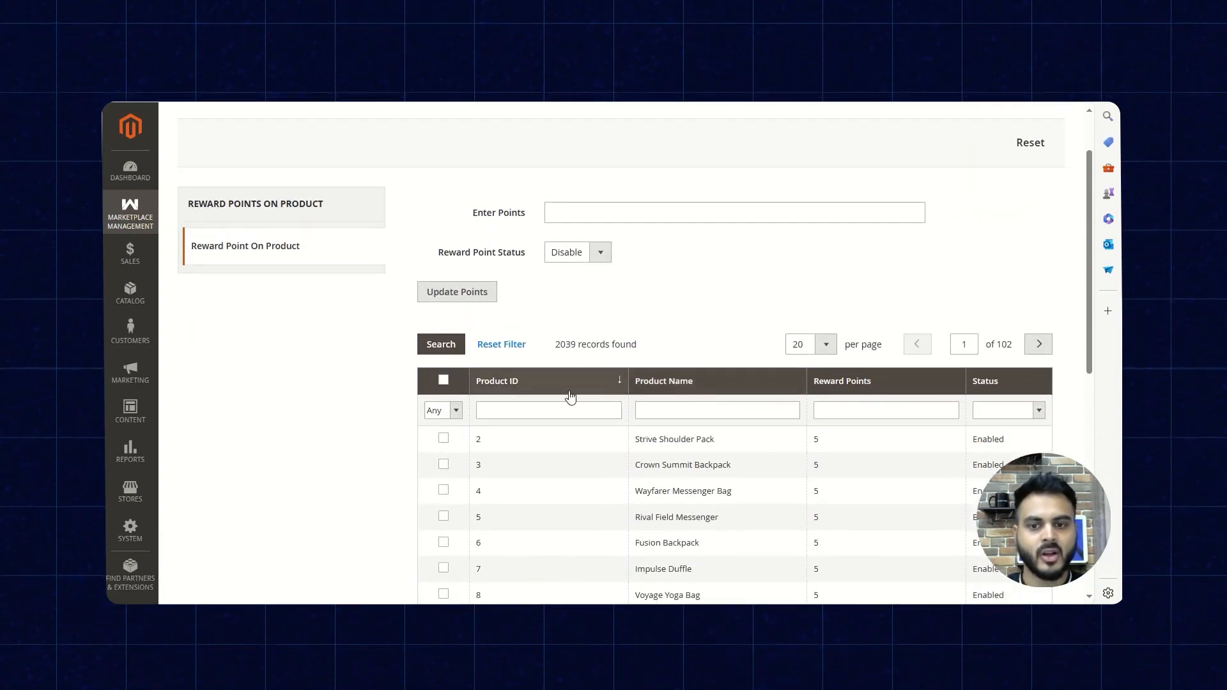
- Try selecting all listed products, check the selection filter's options, and clear the product selection
{"action": "left_click", "coordinate": [443, 380]}
{"action": "left_click", "coordinate": [456, 411]}
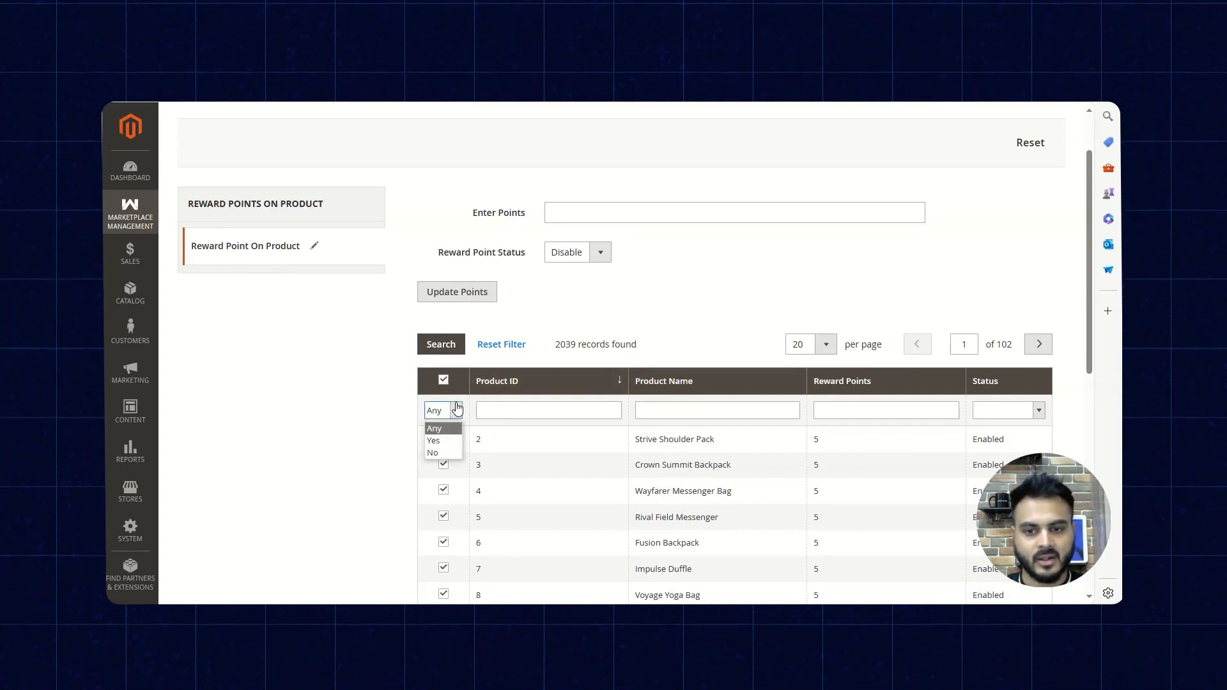
{"action": "left_click", "coordinate": [390, 456]}
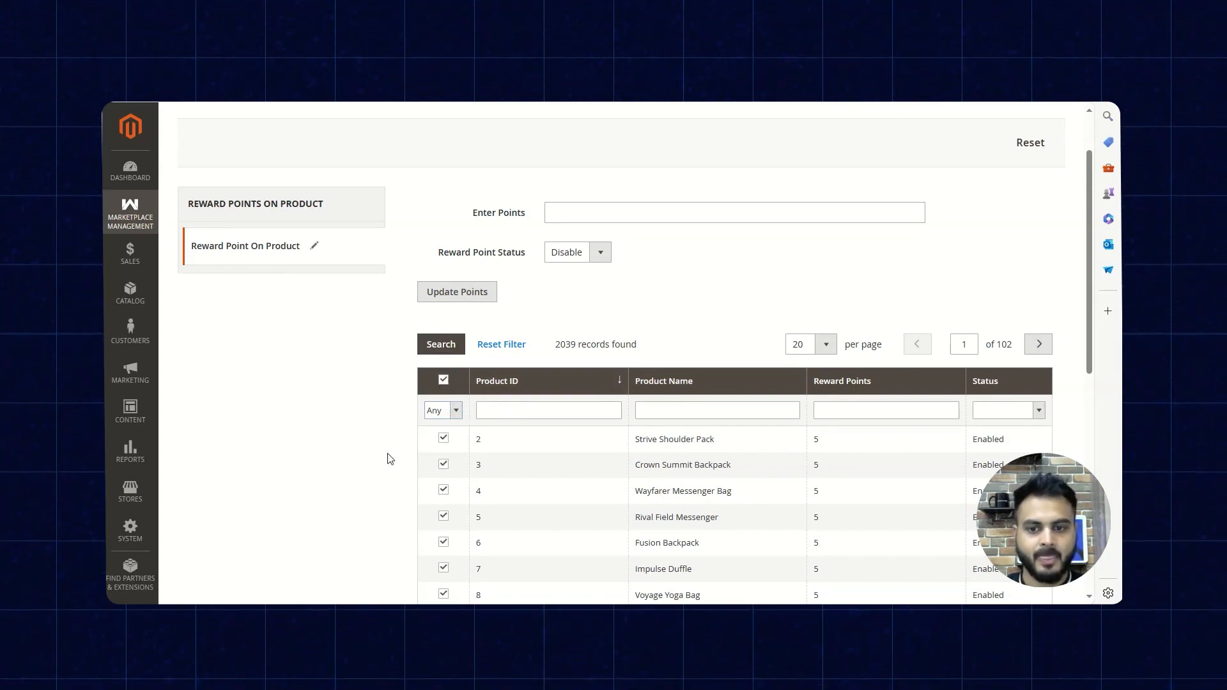
{"action": "left_click", "coordinate": [452, 412]}
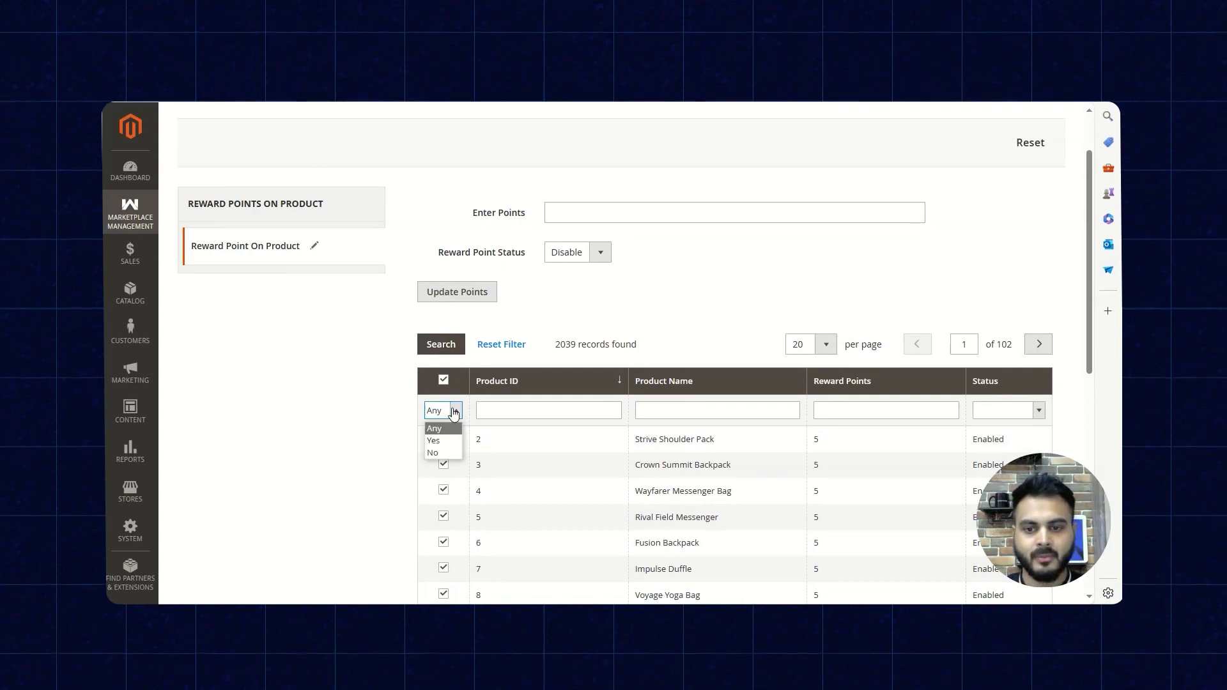
{"action": "left_click", "coordinate": [394, 437]}
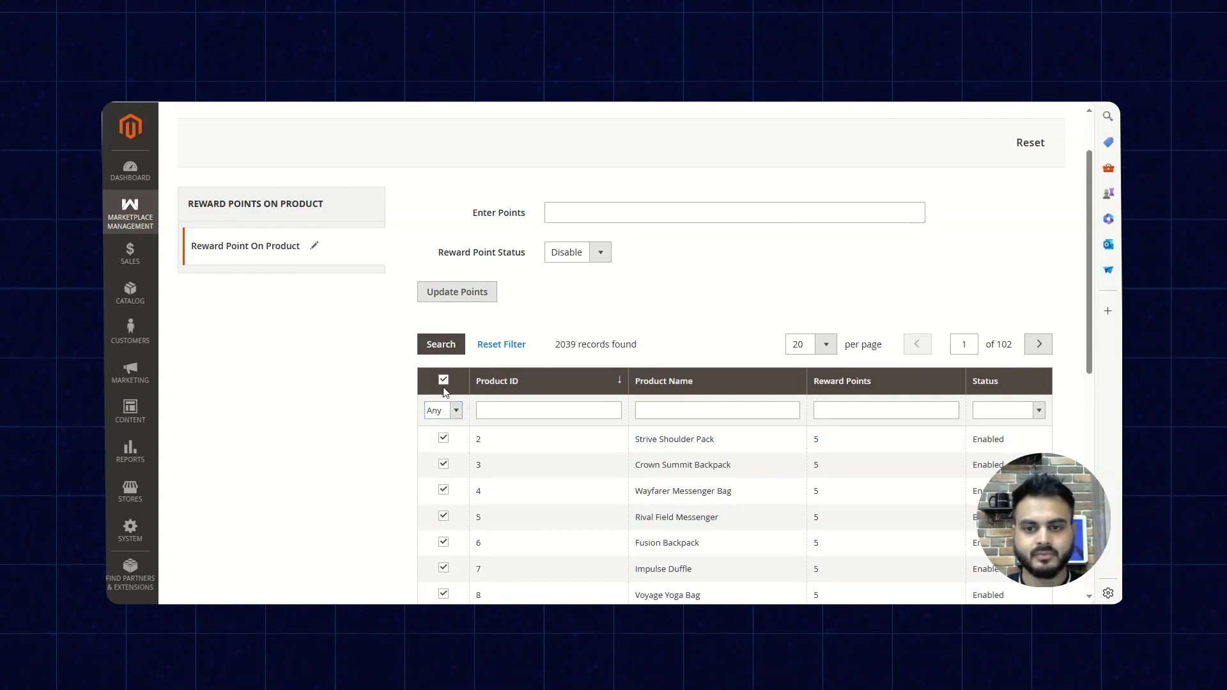
{"action": "scroll", "coordinate": [387, 419], "scroll_direction": "down", "scroll_amount": 1}
{"action": "scroll", "coordinate": [390, 425], "scroll_direction": "up", "scroll_amount": 5}
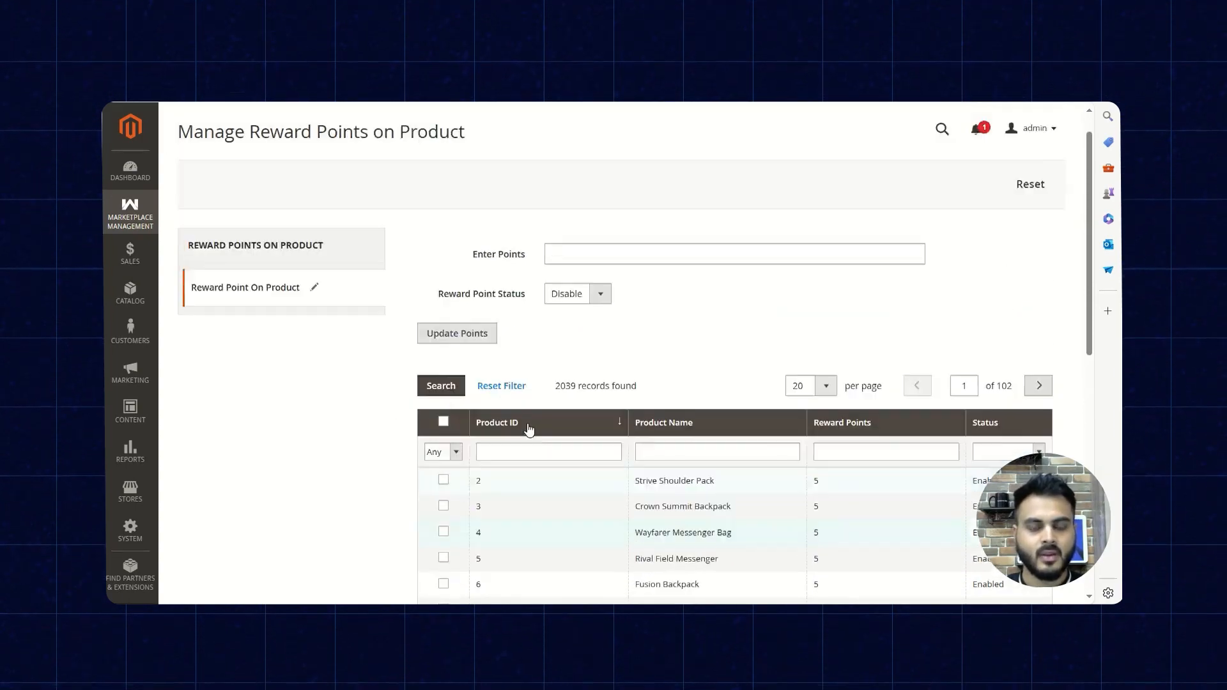
- Open the Reward Points on Category page and examine the list of categories with their points and statuses
{"action": "left_click", "coordinate": [152, 227]}
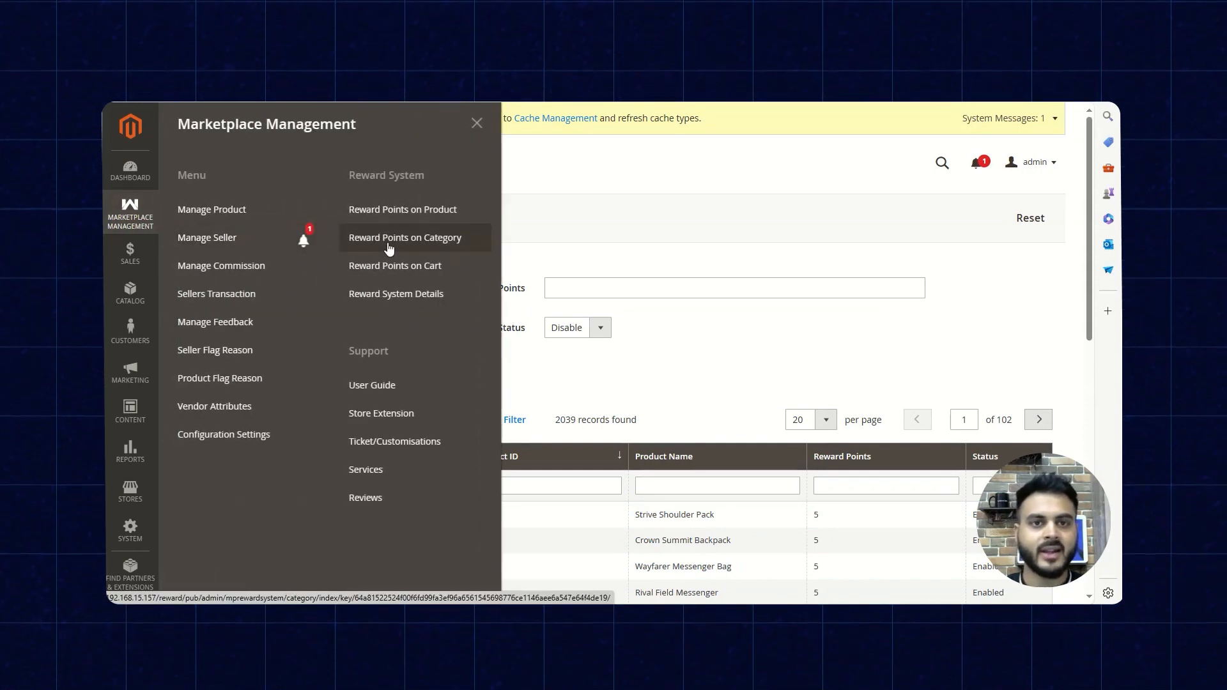
{"action": "left_click", "coordinate": [389, 248]}
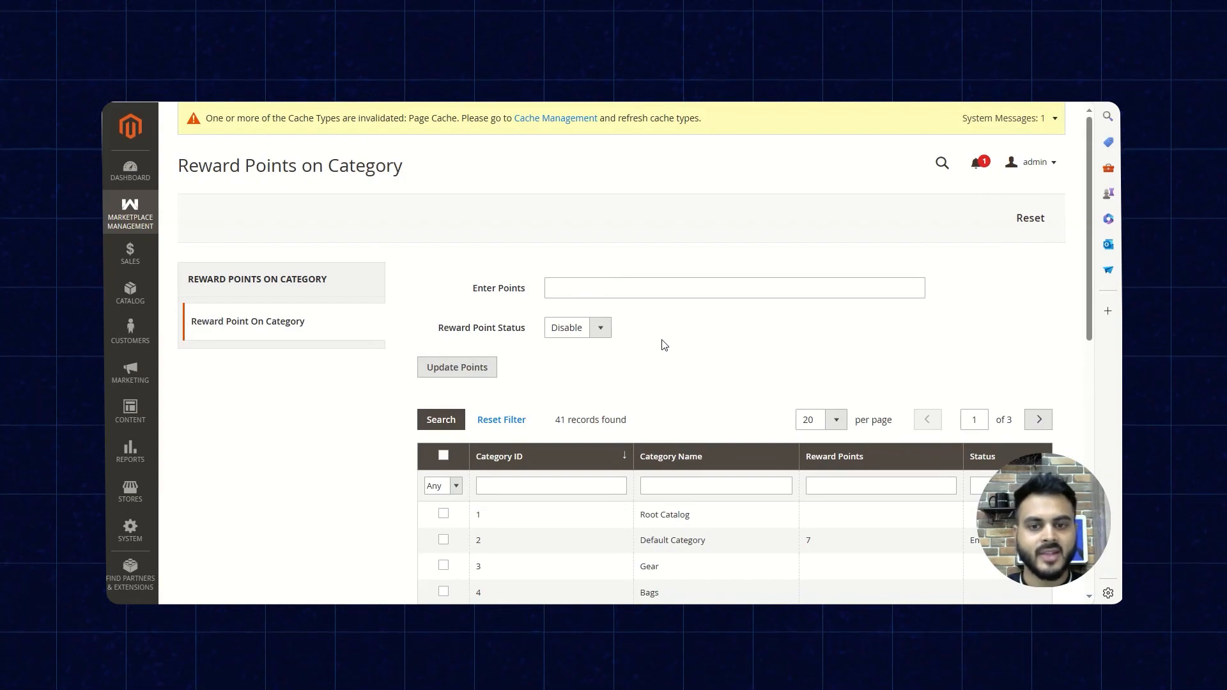
{"action": "scroll", "coordinate": [665, 357], "scroll_direction": "down", "scroll_amount": 3}
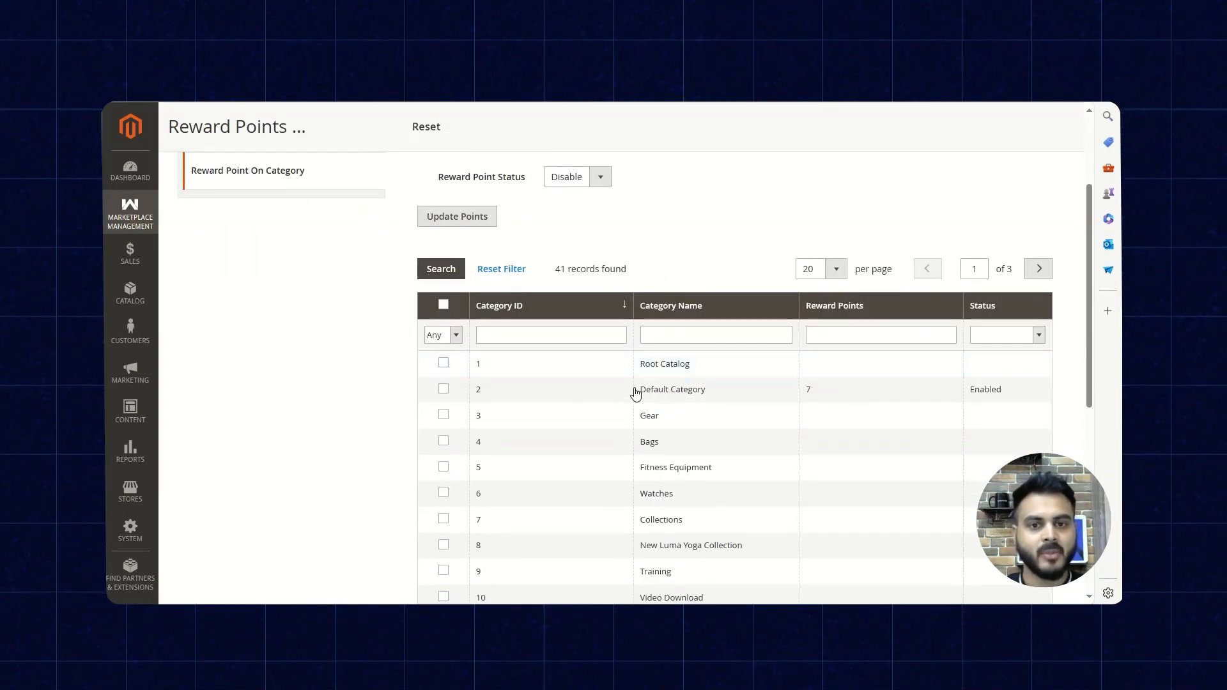
{"action": "scroll", "coordinate": [619, 396], "scroll_direction": "down", "scroll_amount": 3}
{"action": "scroll", "coordinate": [620, 397], "scroll_direction": "up", "scroll_amount": 3}
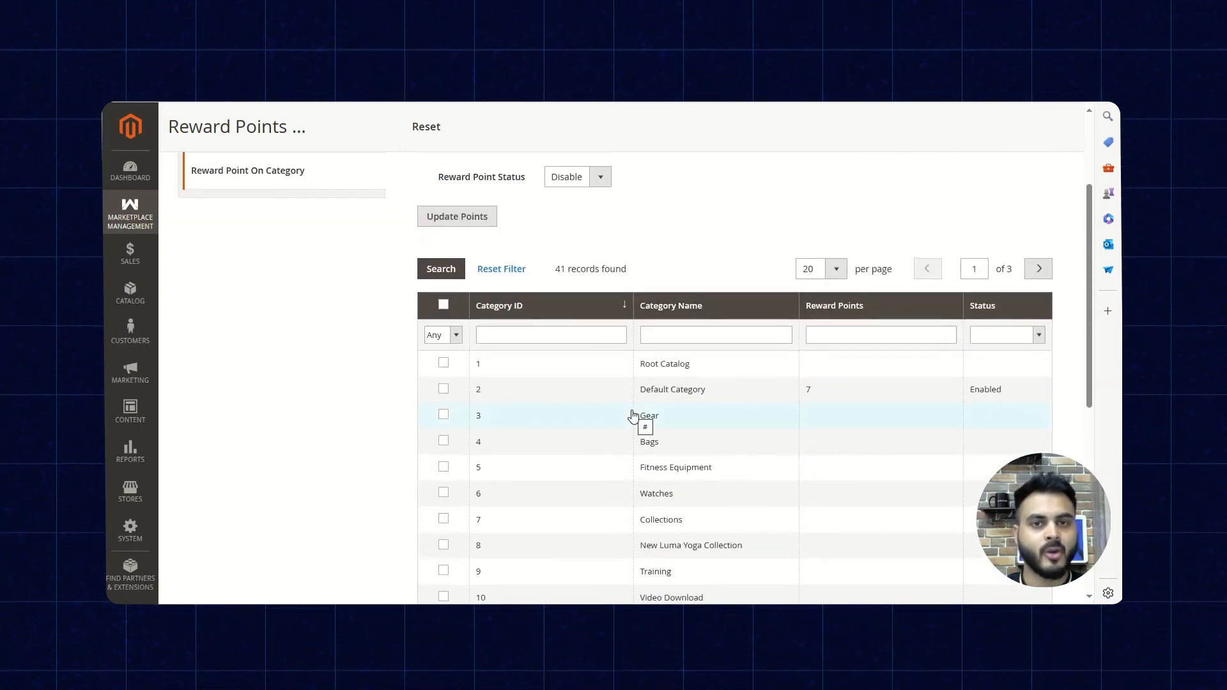
{"action": "scroll", "coordinate": [632, 416], "scroll_direction": "up", "scroll_amount": 3}
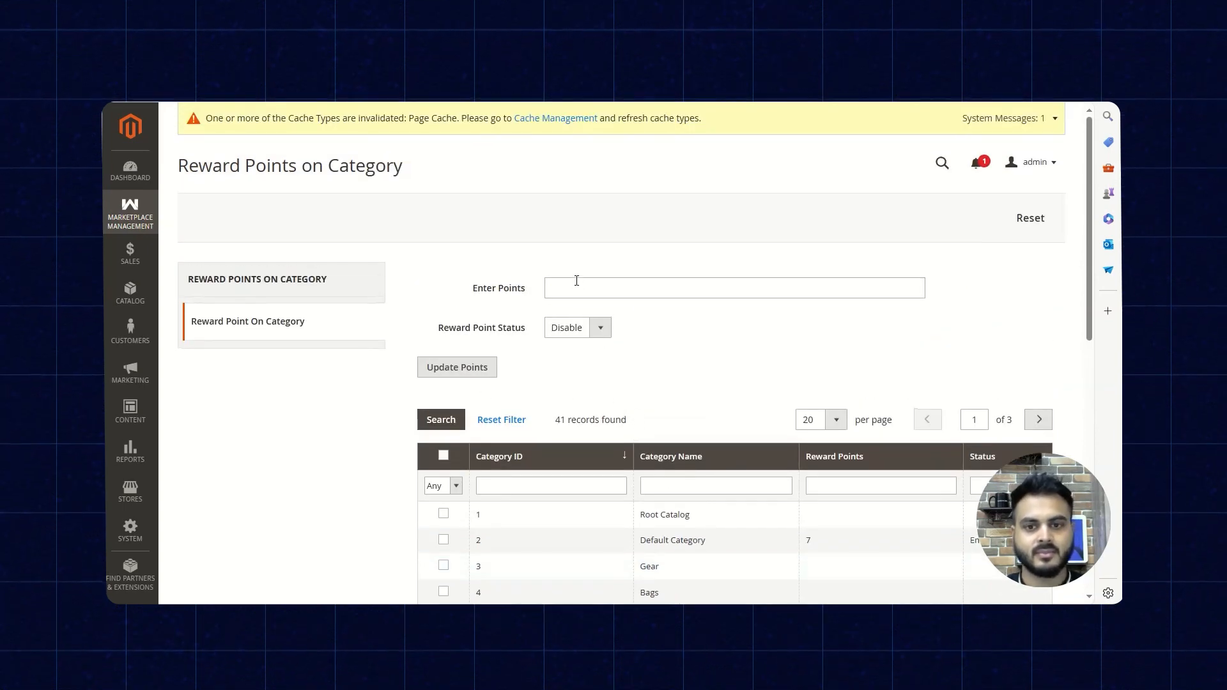
- Review the category page's points entry, reward point status setting and category selection column
{"action": "left_click_drag", "start_coordinate": [484, 289], "coordinate": [531, 290]}
{"action": "left_click", "coordinate": [468, 330]}
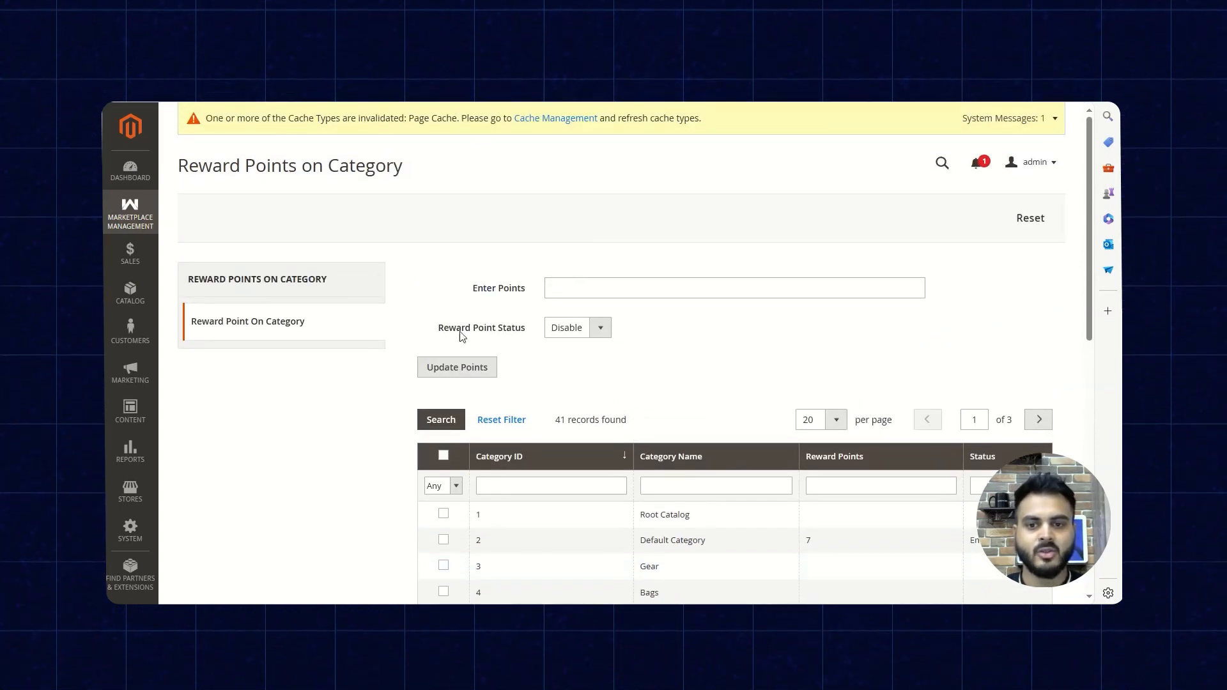
{"action": "left_click_drag", "start_coordinate": [440, 332], "coordinate": [526, 330]}
{"action": "left_click", "coordinate": [604, 329]}
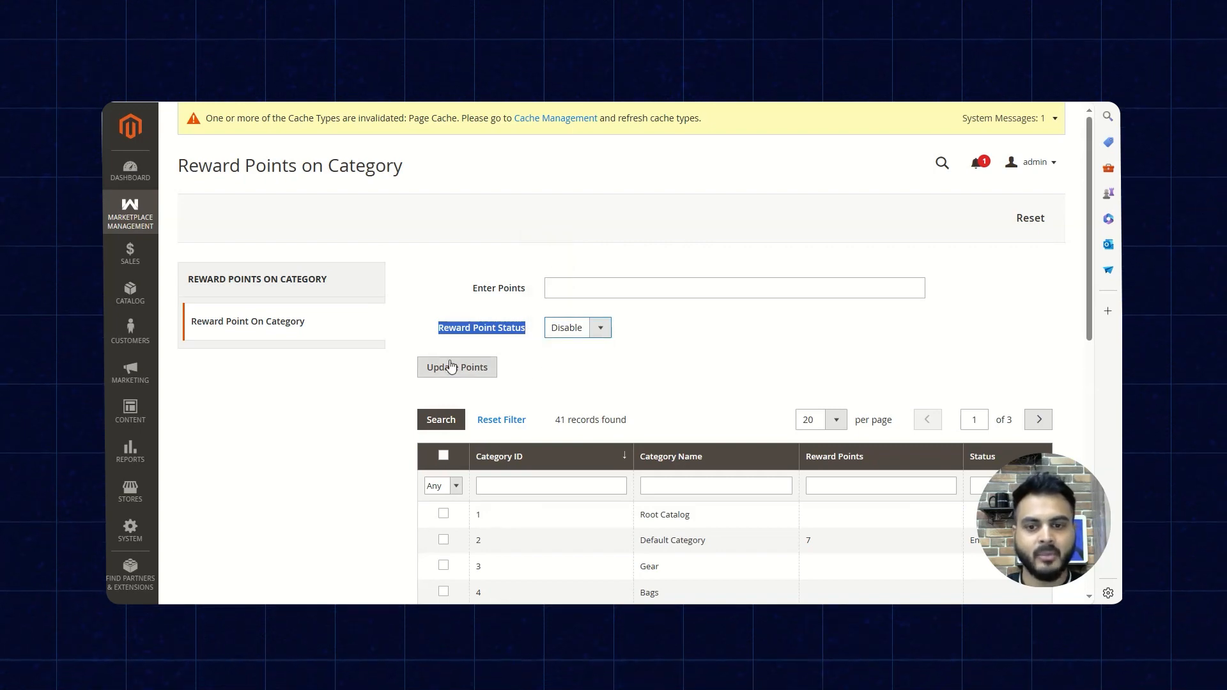
{"action": "scroll", "coordinate": [449, 362], "scroll_direction": "down", "scroll_amount": 3}
{"action": "left_click", "coordinate": [444, 307]}
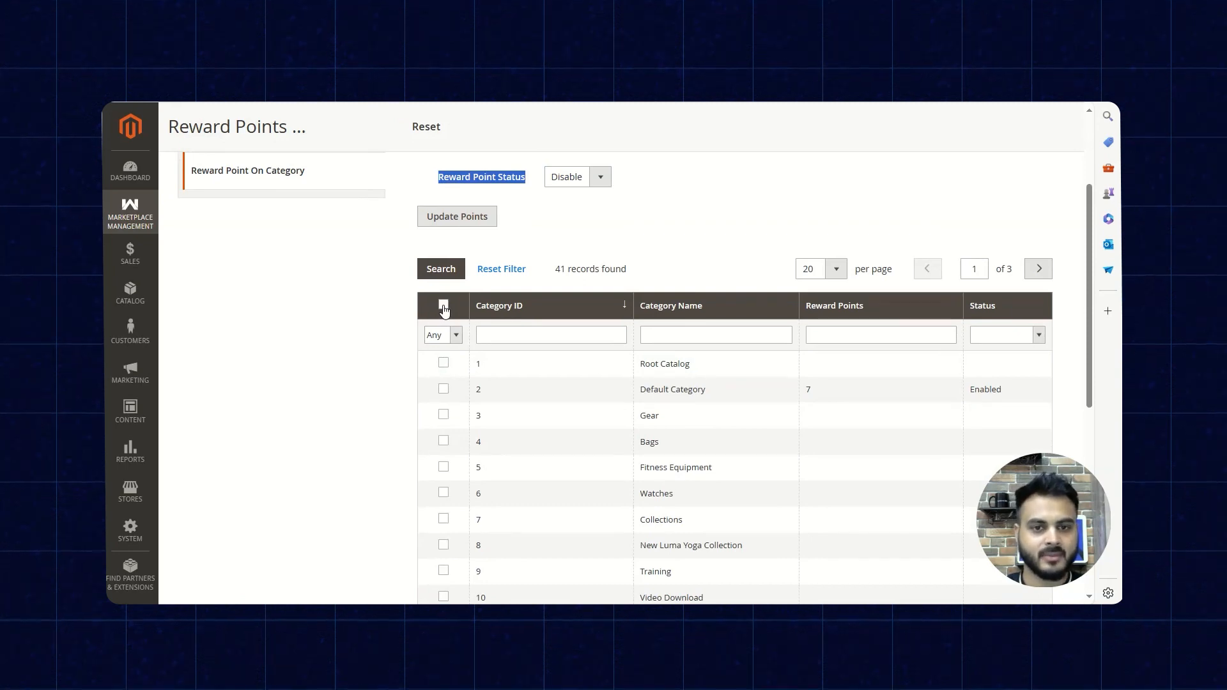
{"action": "scroll", "coordinate": [368, 362], "scroll_direction": "up", "scroll_amount": 3}
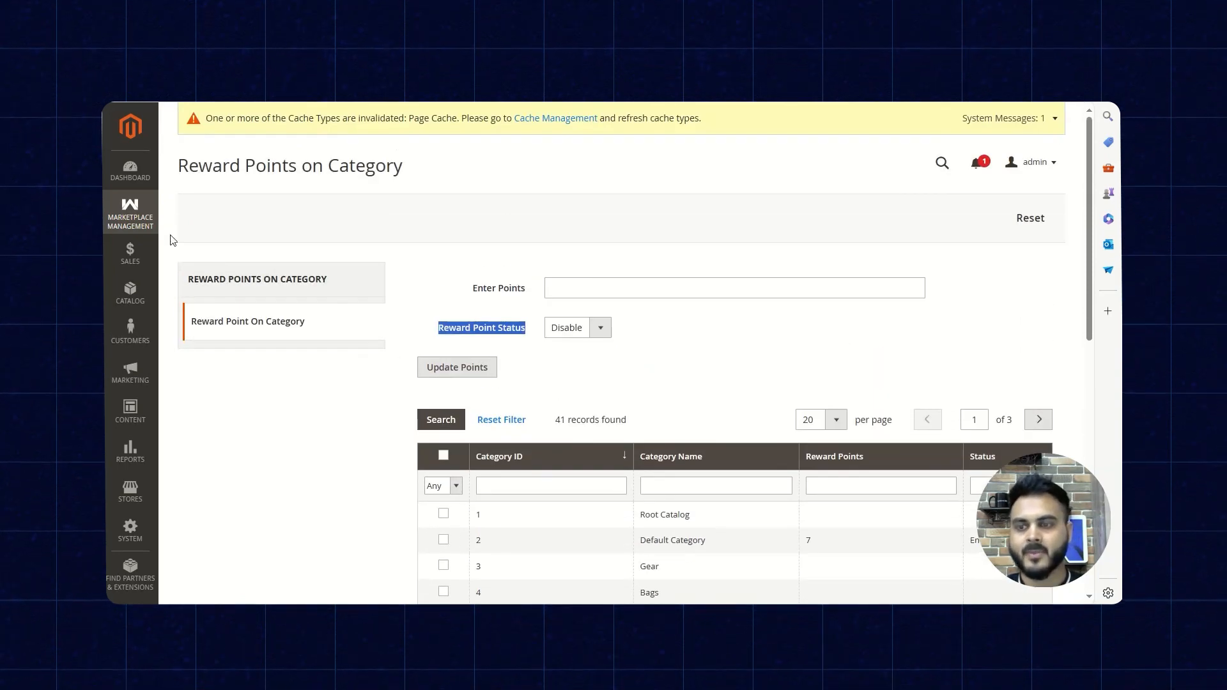
- Go to Reward Points on Cart, open the existing Admin cart rule for editing and look over its general information
{"action": "left_click", "coordinate": [136, 216]}
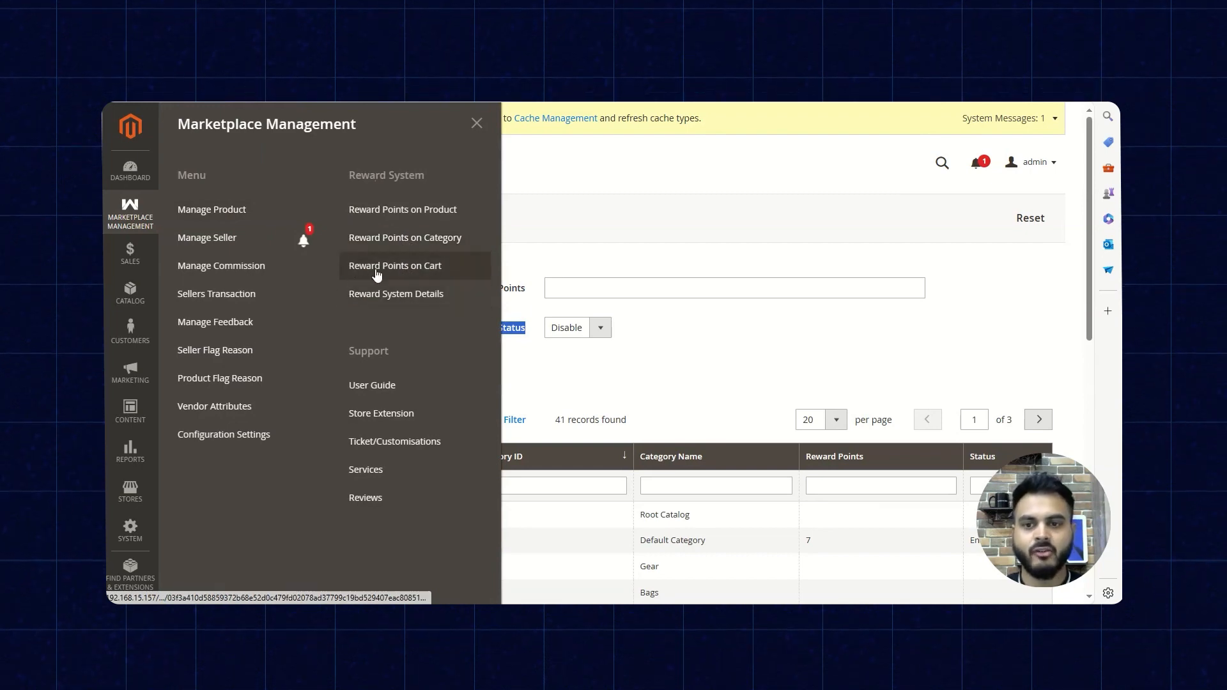
{"action": "left_click", "coordinate": [406, 268]}
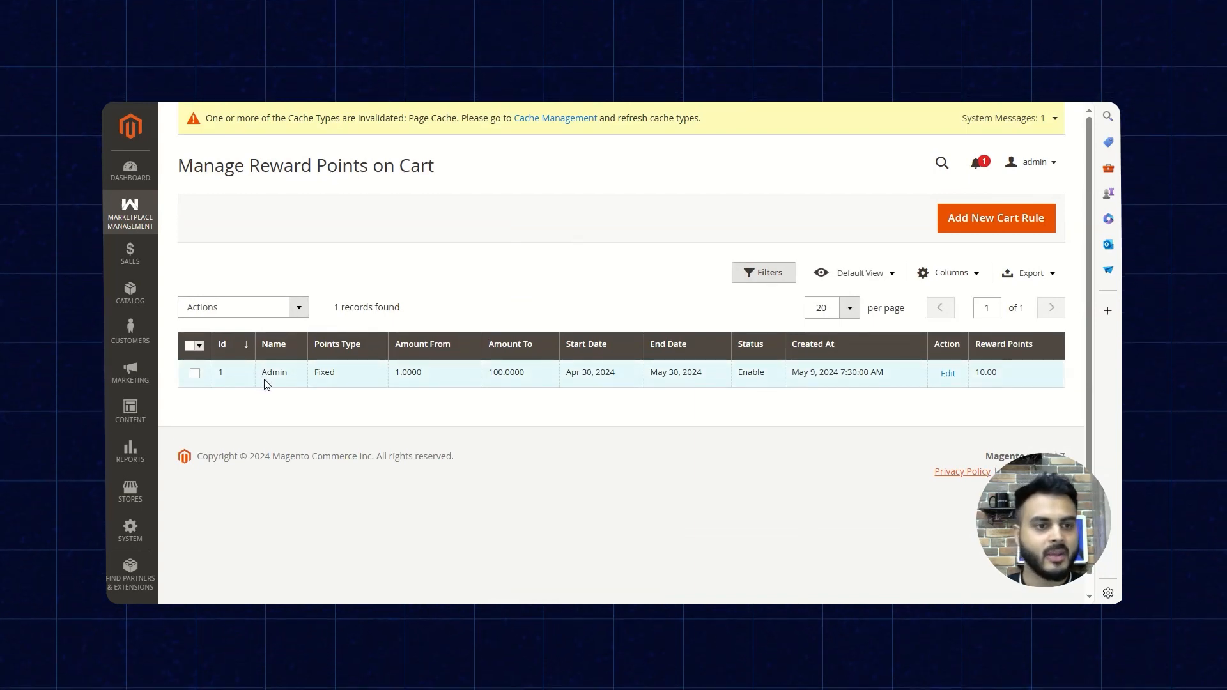
{"action": "left_click", "coordinate": [947, 374]}
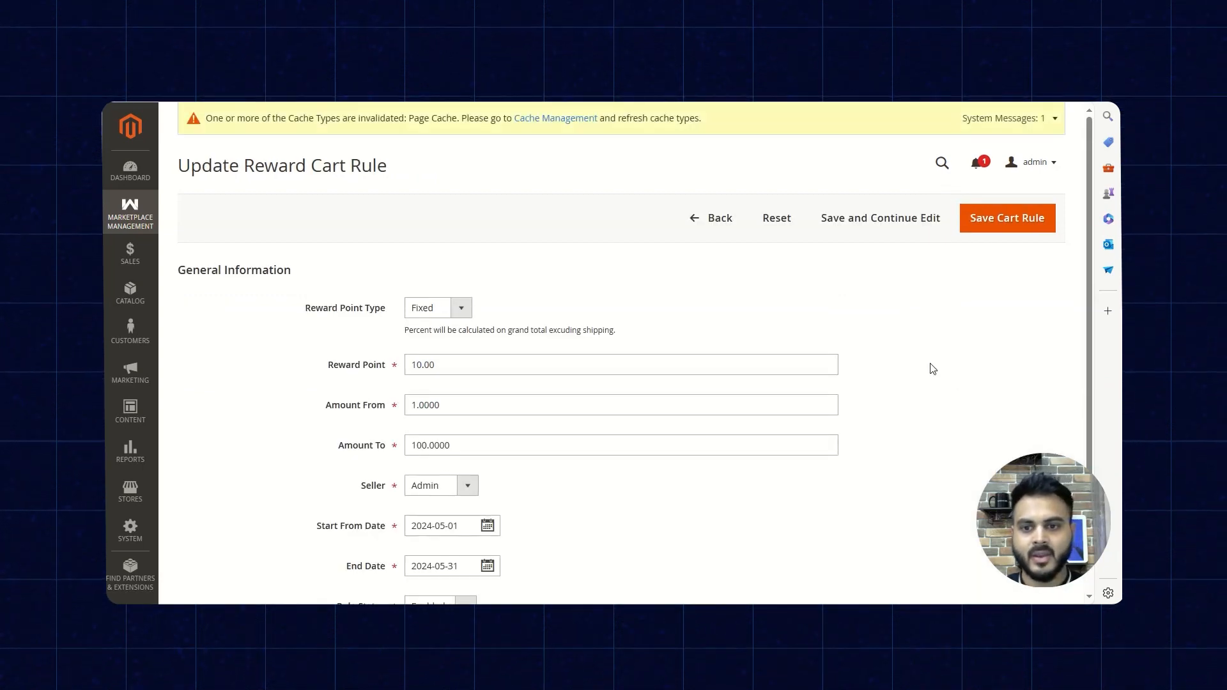
{"action": "scroll", "coordinate": [930, 366], "scroll_direction": "down", "scroll_amount": 1}
{"action": "scroll", "coordinate": [932, 368], "scroll_direction": "up", "scroll_amount": 1}
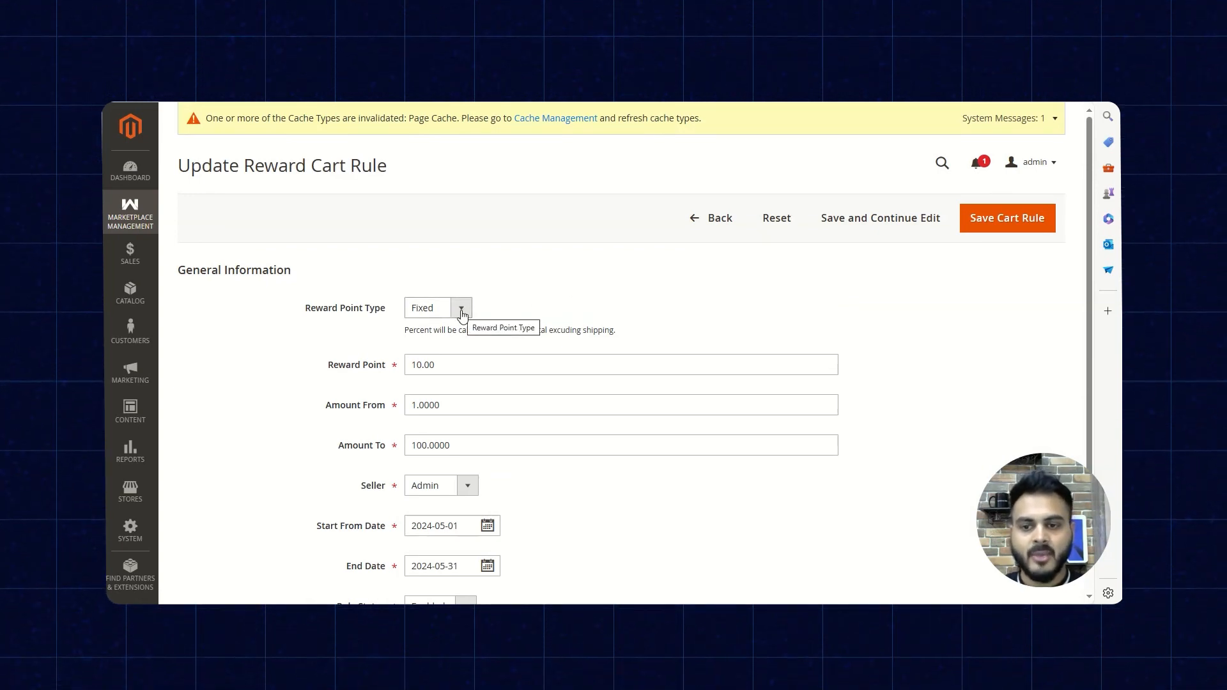
- Check the cart rule's available reward point types and review its Reward Point field
{"action": "left_click", "coordinate": [461, 309]}
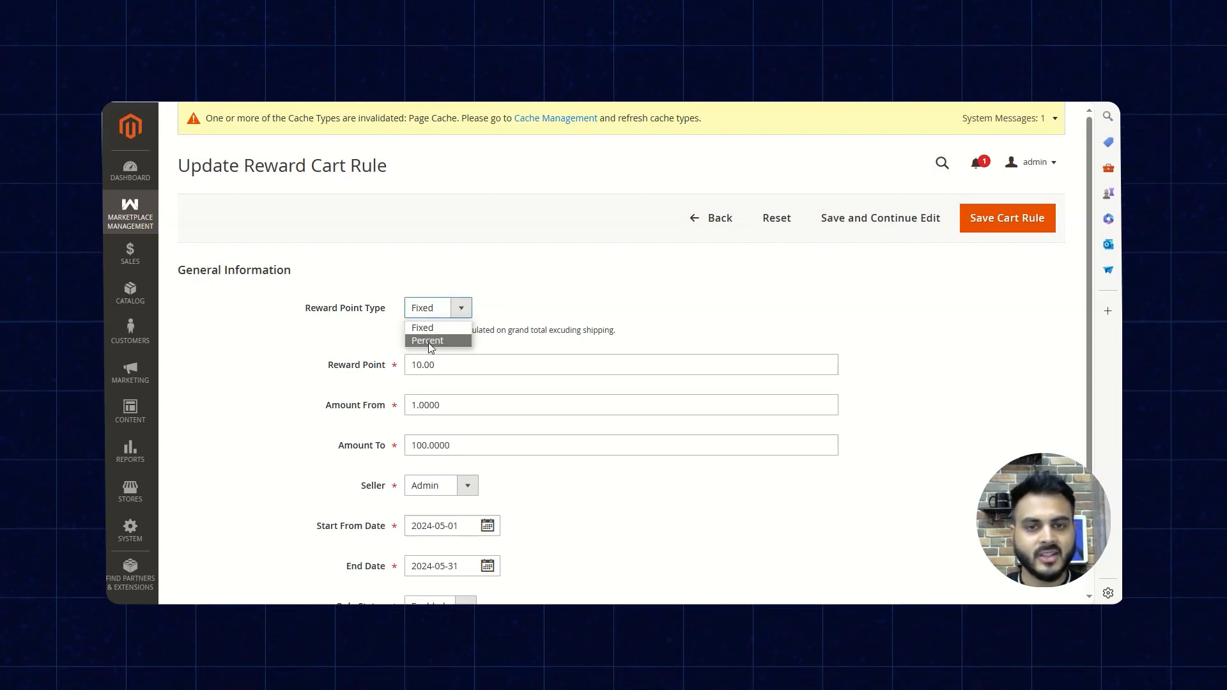
{"action": "left_click", "coordinate": [945, 333]}
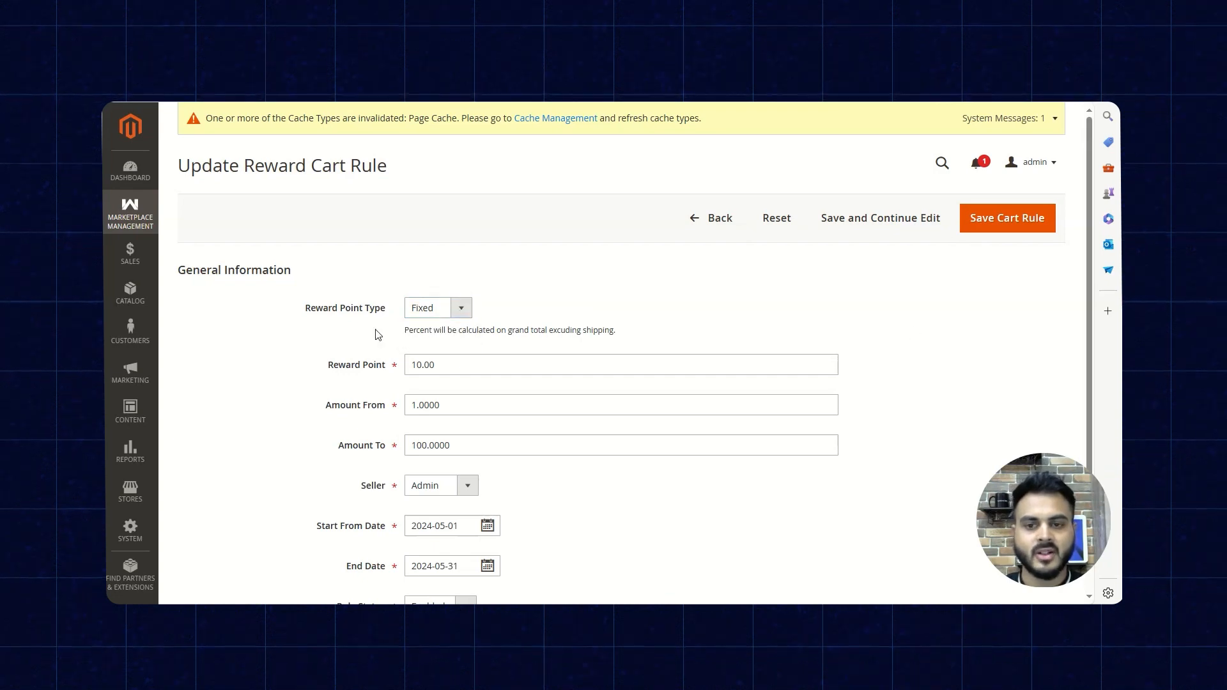
{"action": "scroll", "coordinate": [314, 345], "scroll_direction": "down", "scroll_amount": 1}
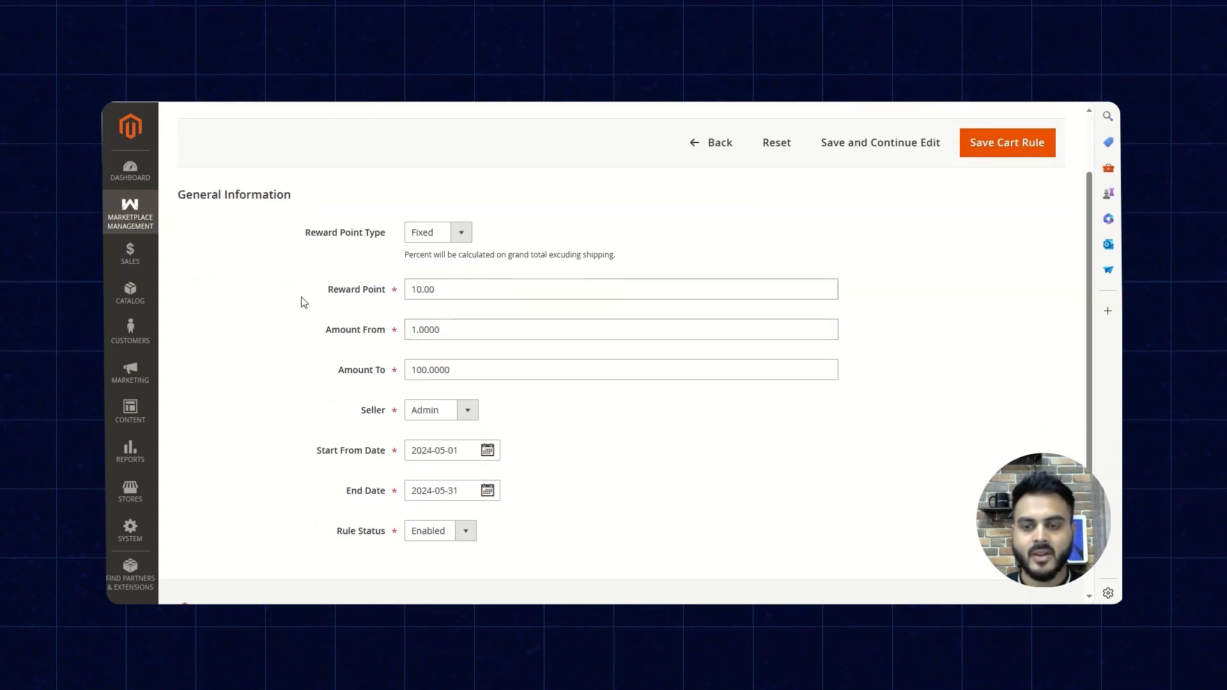
{"action": "left_click_drag", "start_coordinate": [315, 298], "coordinate": [374, 294]}
{"action": "left_click", "coordinate": [275, 304]}
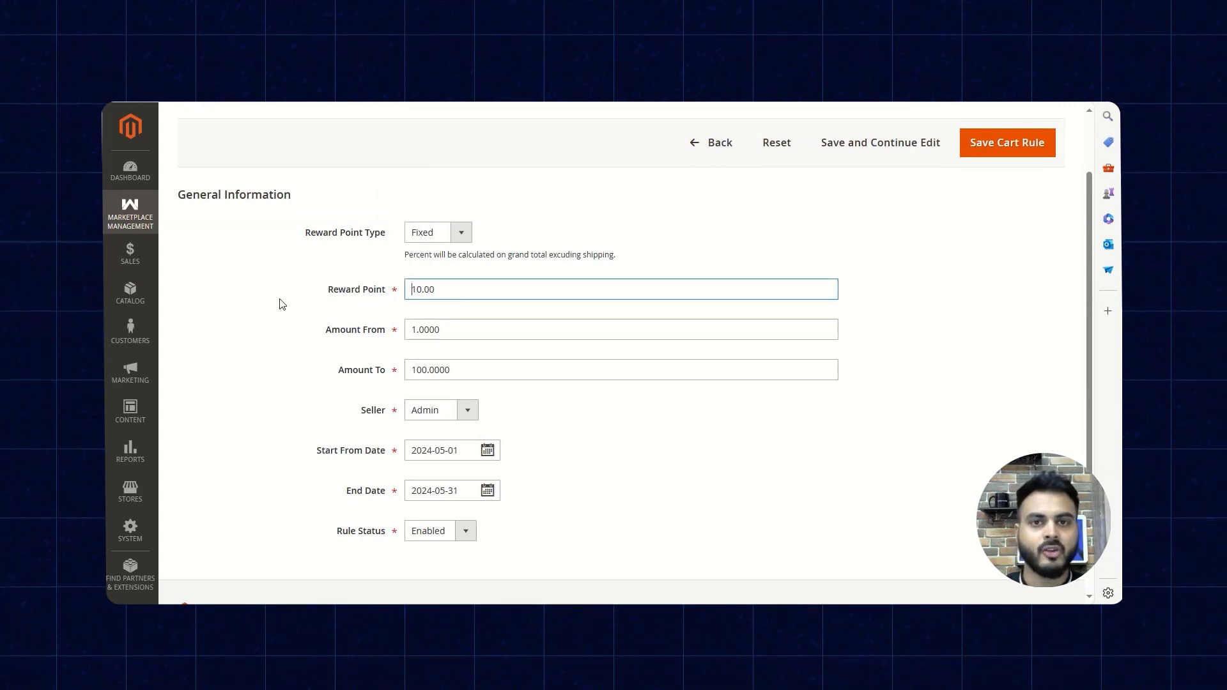
- Review the cart rule's Amount From and Amount To fields and check which sellers can be chosen
{"action": "scroll", "coordinate": [284, 305], "scroll_direction": "down", "scroll_amount": 1}
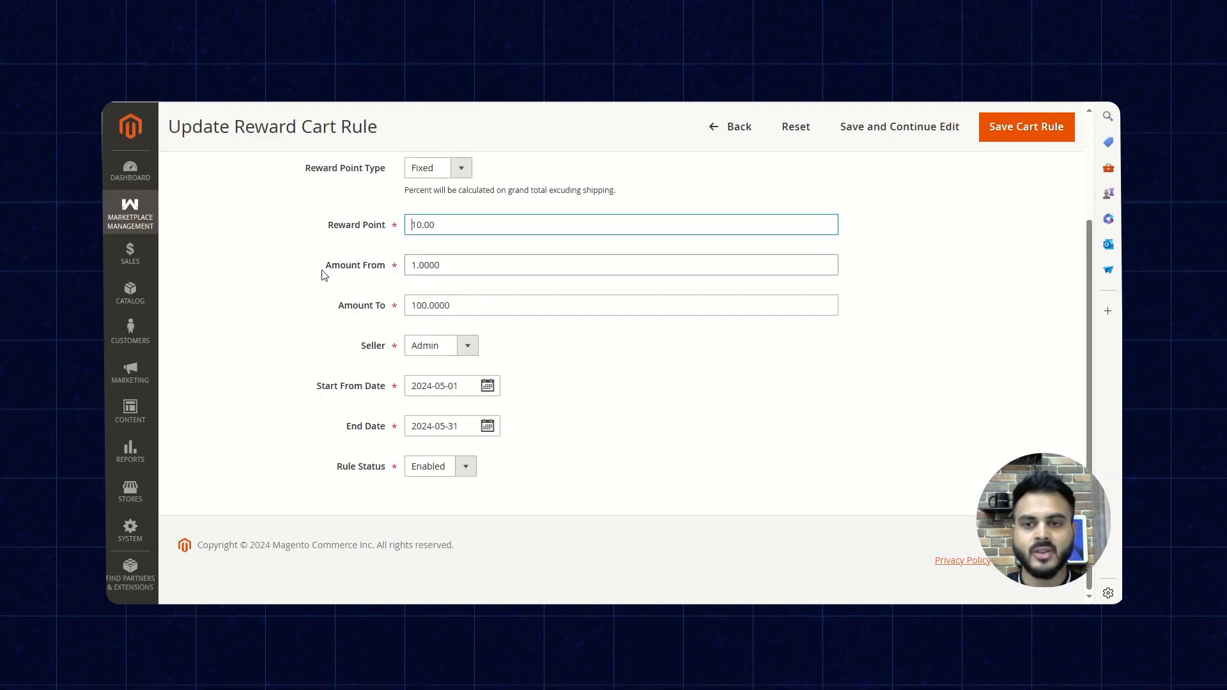
{"action": "left_click_drag", "start_coordinate": [322, 271], "coordinate": [387, 270]}
{"action": "left_click", "coordinate": [286, 333]}
{"action": "left_click_drag", "start_coordinate": [356, 310], "coordinate": [385, 306]}
{"action": "left_click", "coordinate": [294, 334]}
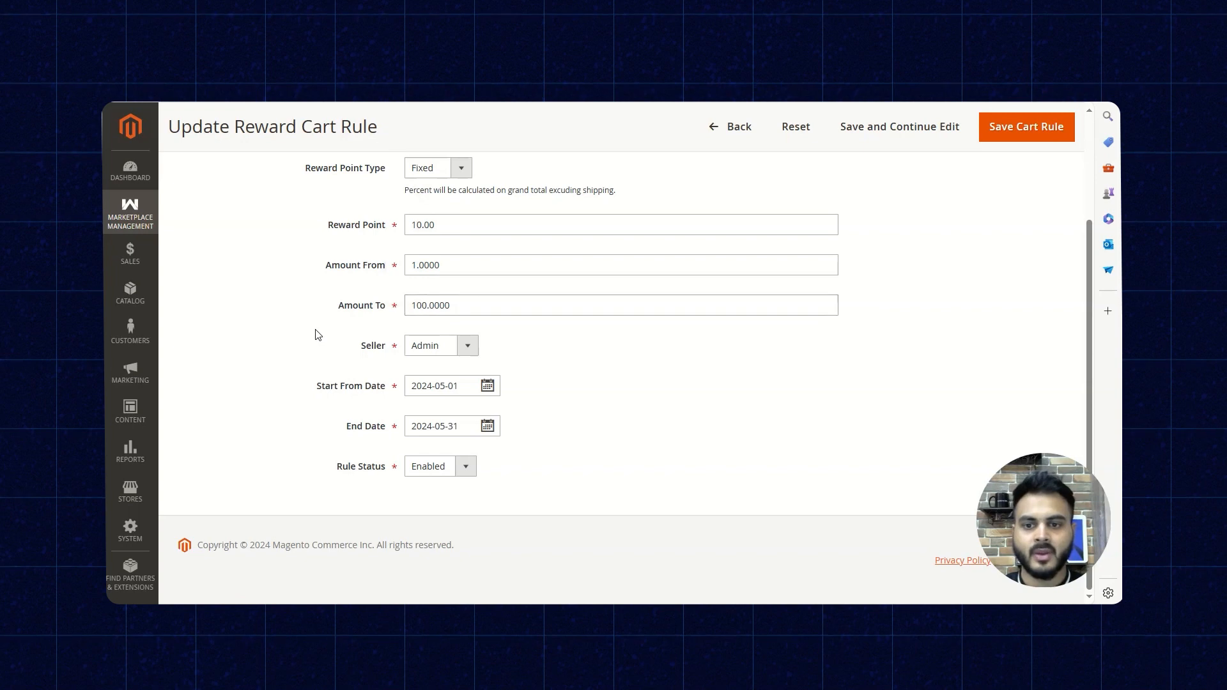
{"action": "left_click", "coordinate": [467, 348]}
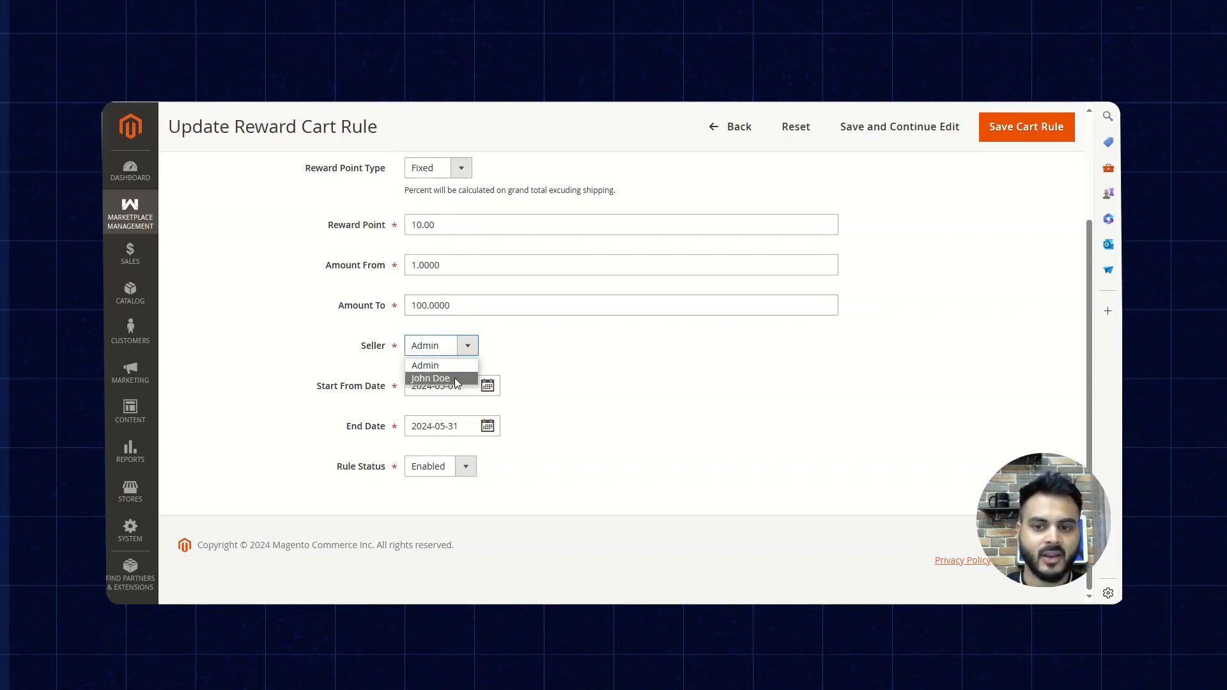
{"action": "left_click", "coordinate": [703, 365]}
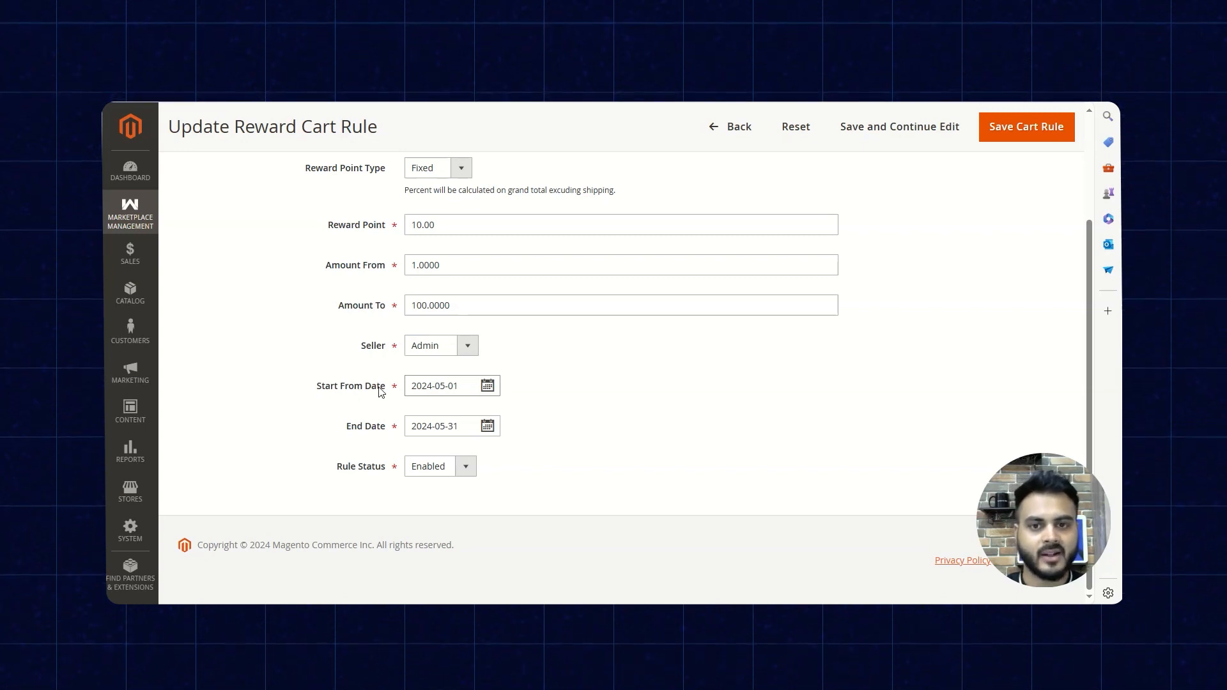
- Review the cart rule's start date, end date and status options, and return to the cart rule list without saving
{"action": "left_click_drag", "start_coordinate": [316, 387], "coordinate": [397, 387]}
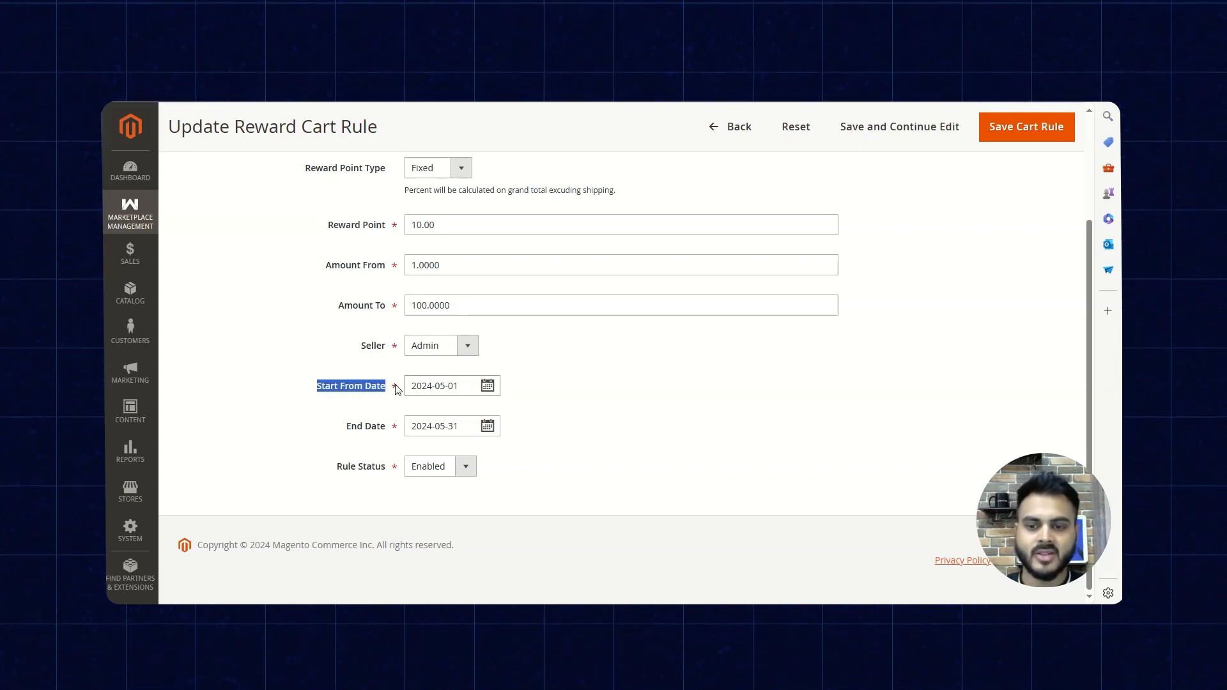
{"action": "left_click_drag", "start_coordinate": [343, 427], "coordinate": [389, 427]}
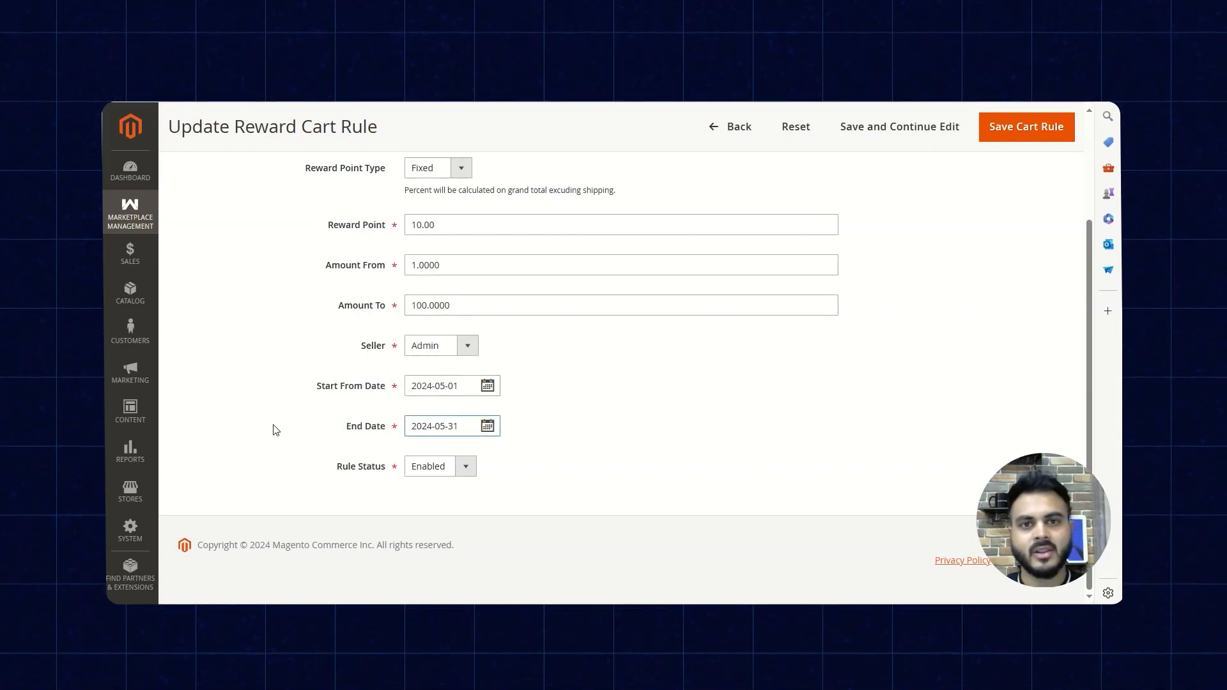
{"action": "left_click", "coordinate": [471, 467]}
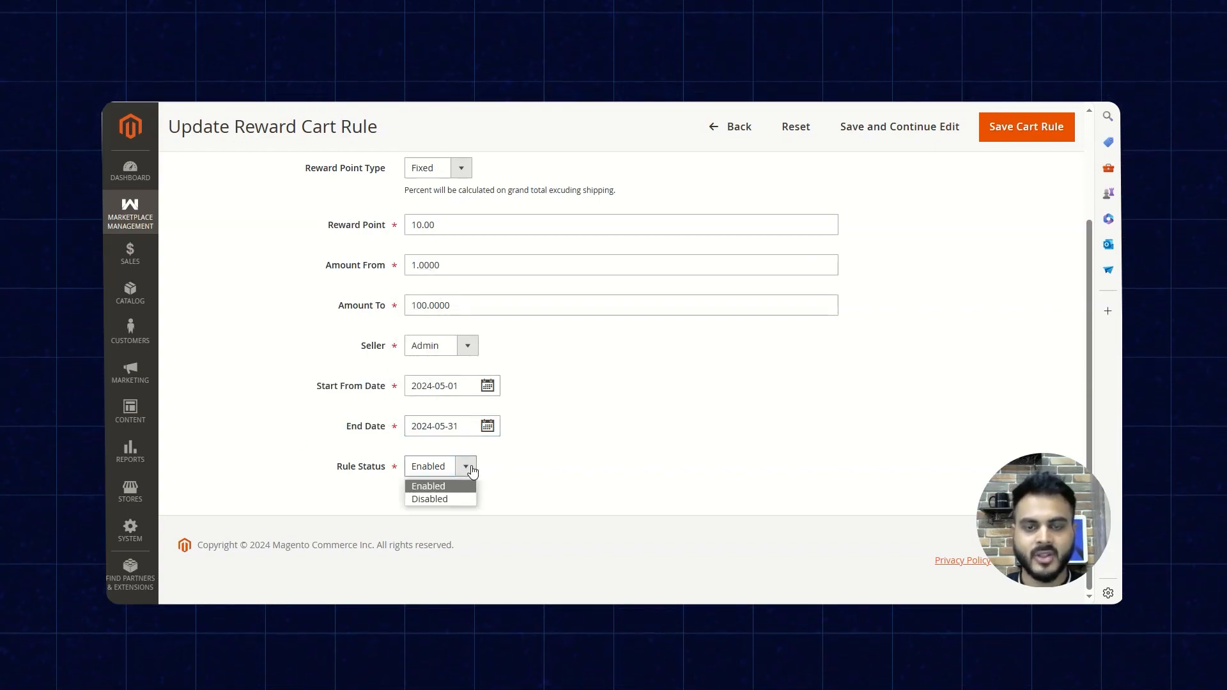
{"action": "left_click", "coordinate": [471, 467]}
{"action": "scroll", "coordinate": [695, 427], "scroll_direction": "up", "scroll_amount": 3}
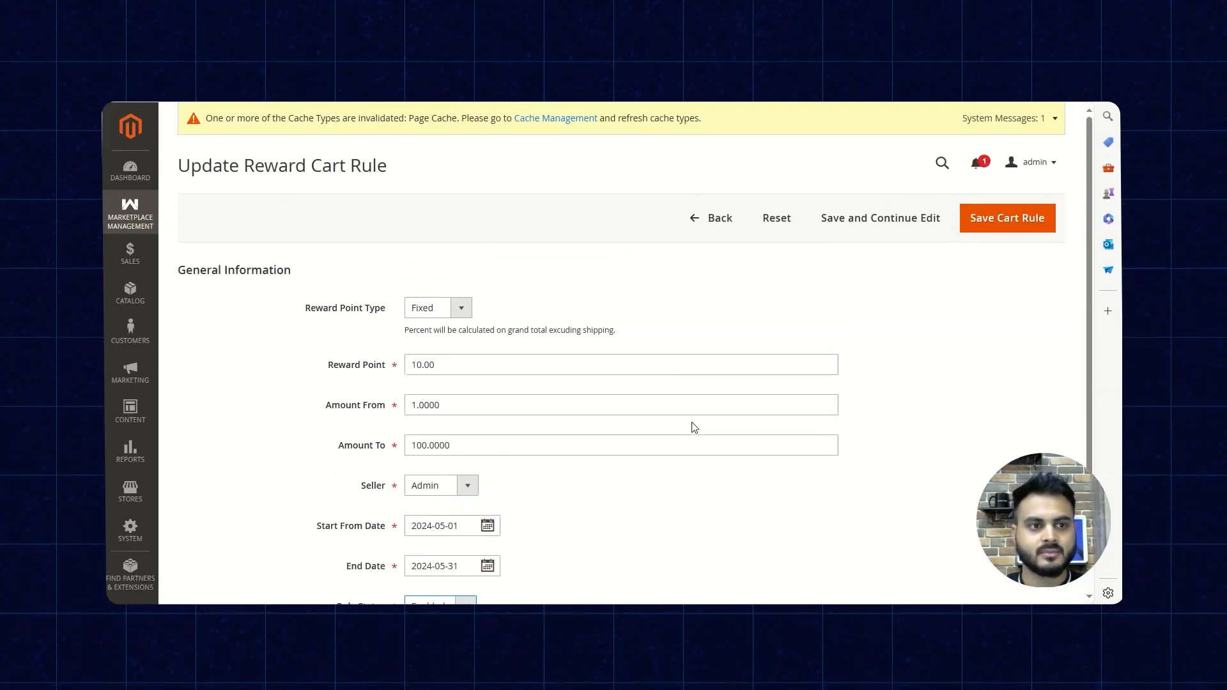
{"action": "left_click", "coordinate": [697, 221]}
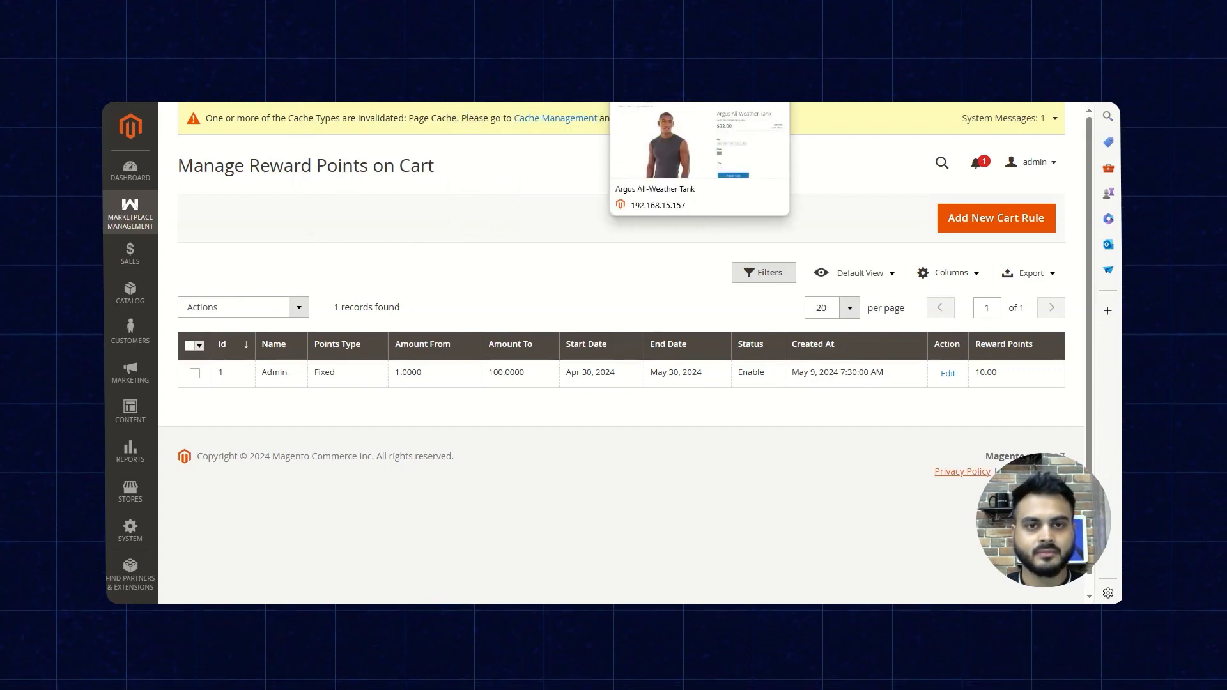
- Switch to the Argus All-Weather Tank storefront page and review its reward offer and form for submitting a product review
{"action": "left_click", "coordinate": [671, 65]}
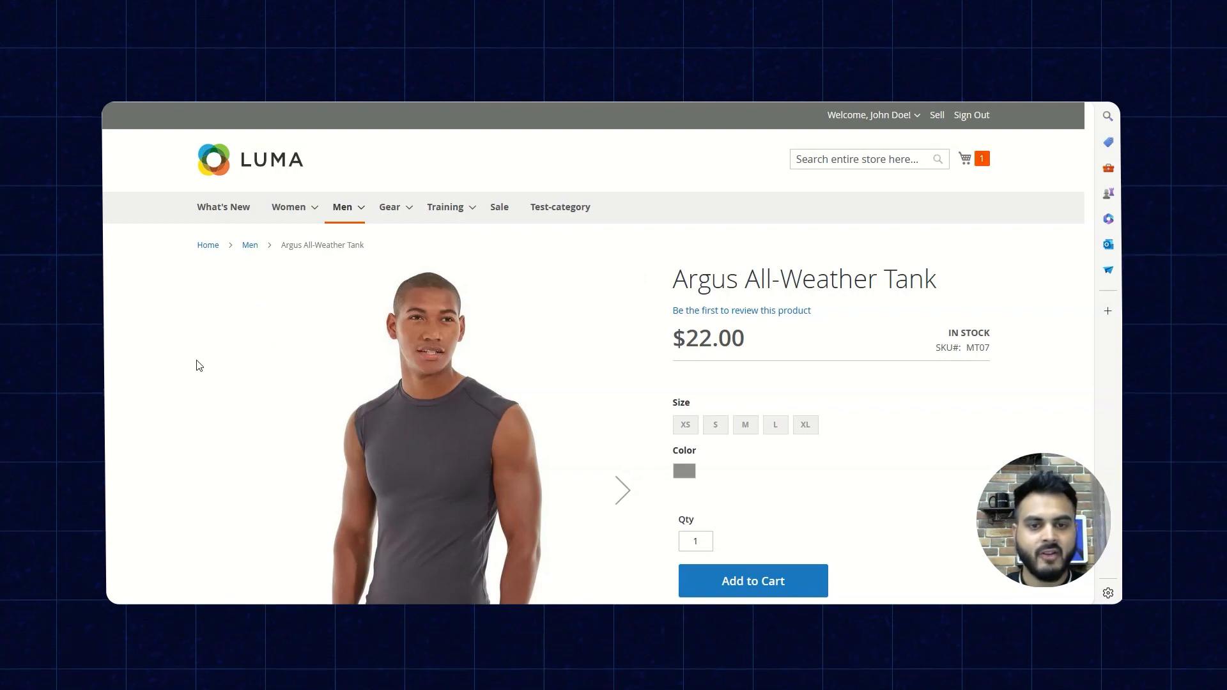
{"action": "scroll", "coordinate": [197, 365], "scroll_direction": "down", "scroll_amount": 9}
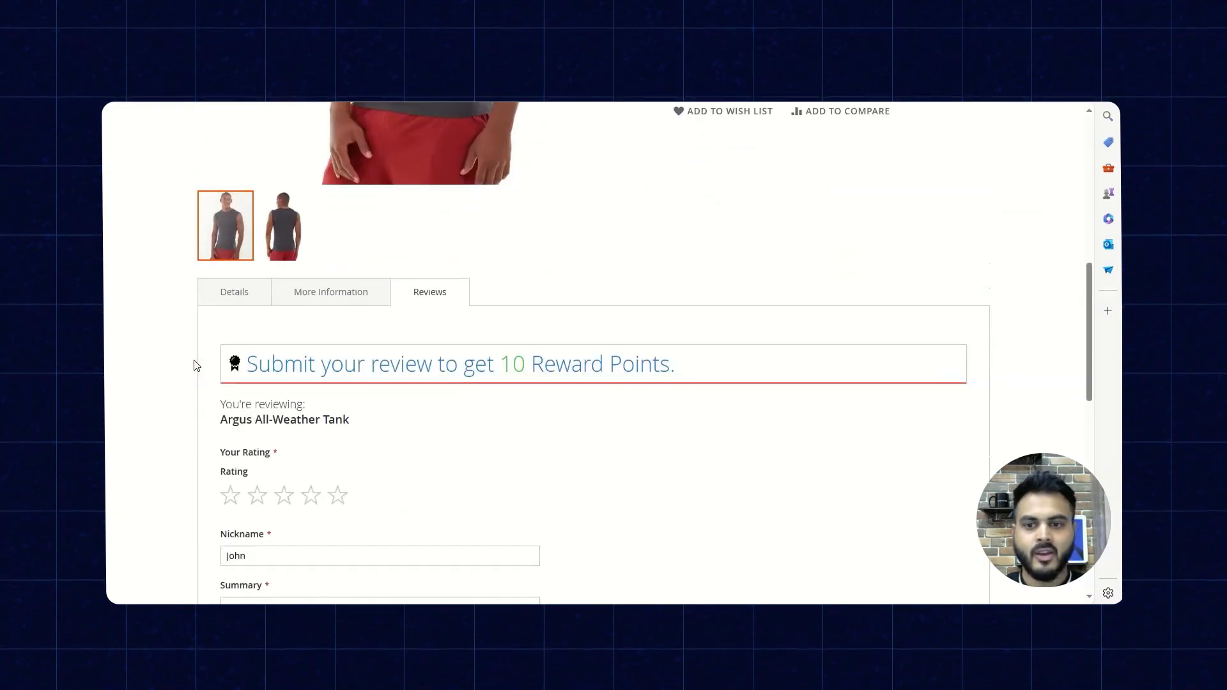
{"action": "left_click_drag", "start_coordinate": [408, 218], "coordinate": [462, 215]}
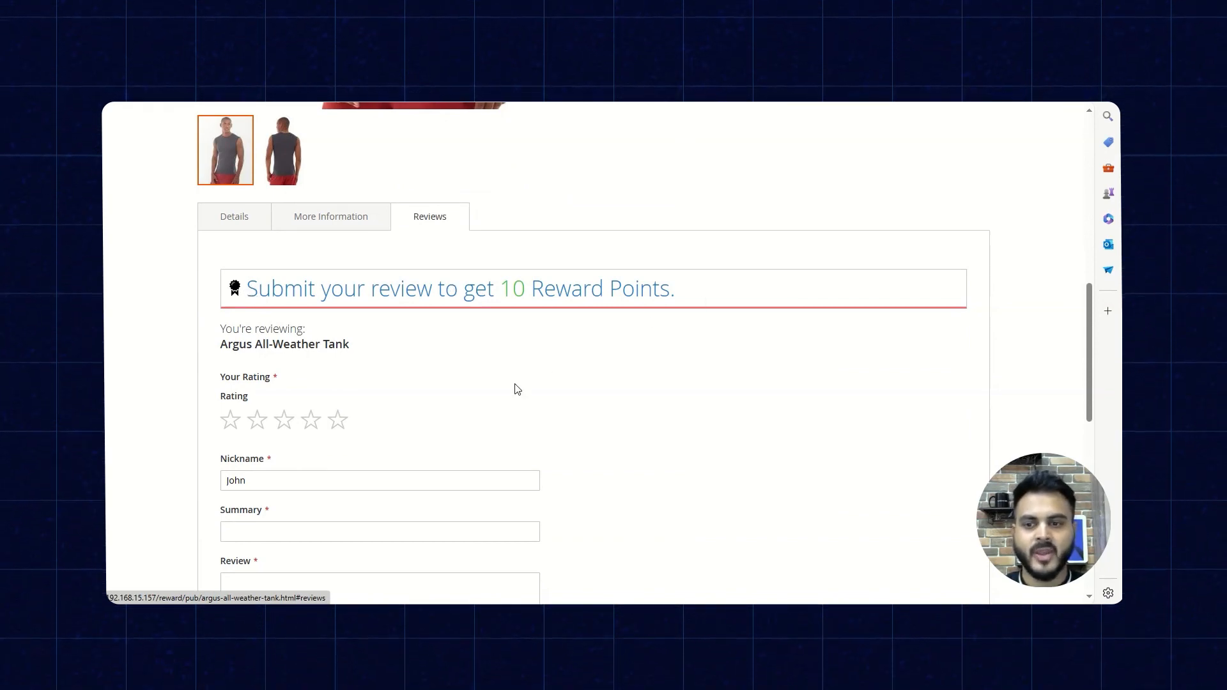
{"action": "scroll", "coordinate": [508, 383], "scroll_direction": "down", "scroll_amount": 2}
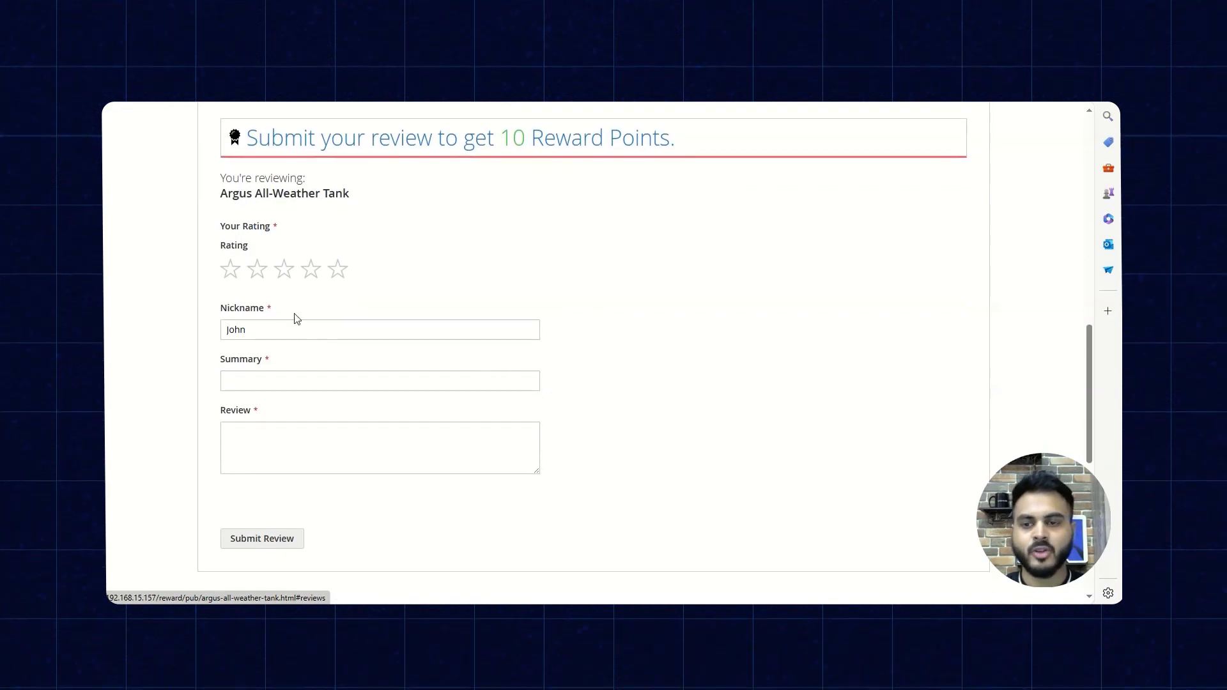
{"action": "scroll", "coordinate": [339, 415], "scroll_direction": "up", "scroll_amount": 2}
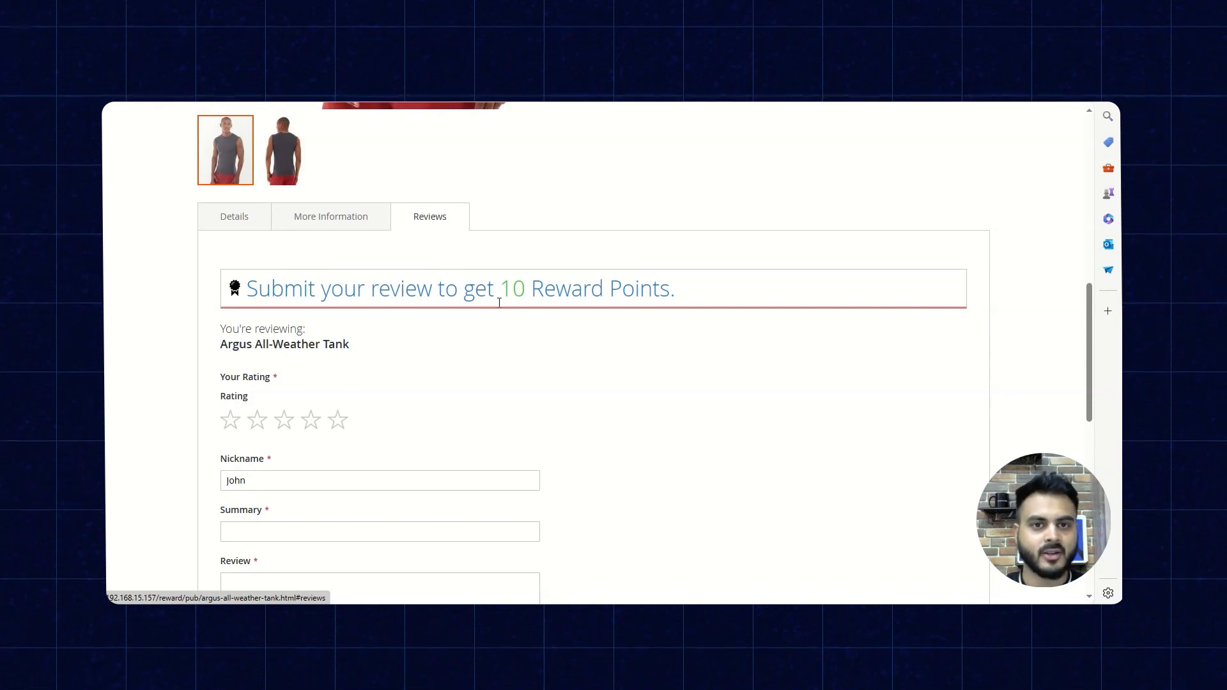
{"action": "scroll", "coordinate": [531, 388], "scroll_direction": "up", "scroll_amount": 10}
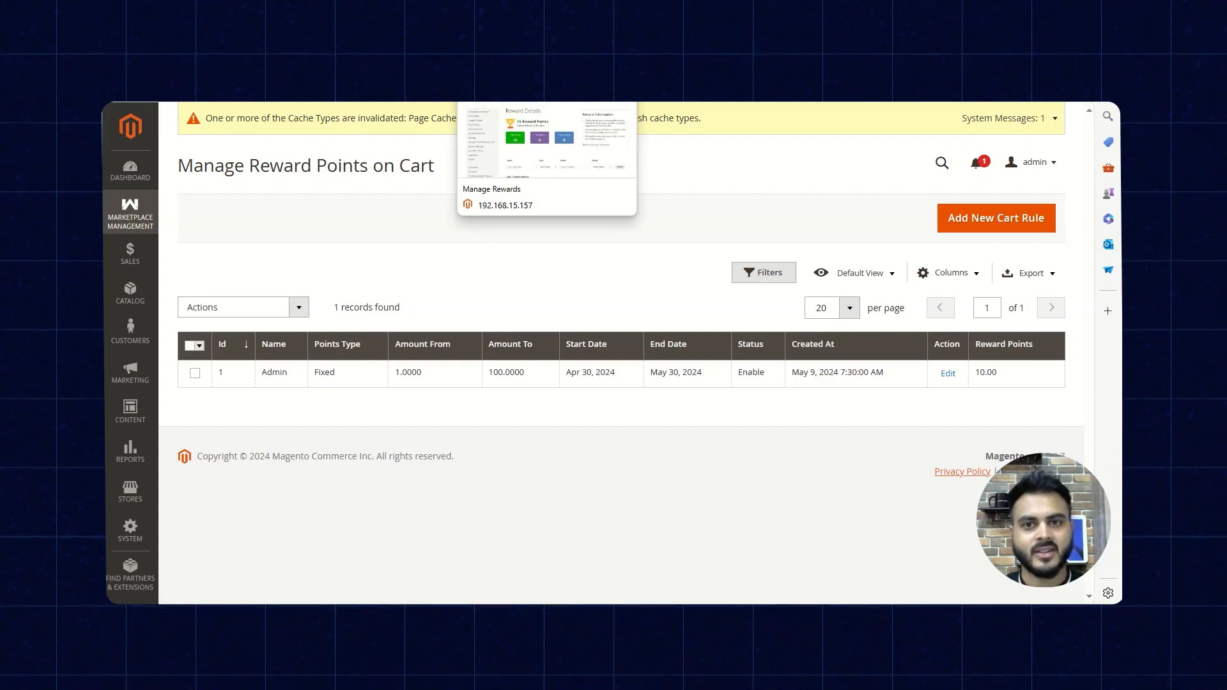
- Switch to the storefront Reward Details page, look over its transactions and open Manage Rewards from the seller's Rewards Manager
{"action": "left_click", "coordinate": [511, 67]}
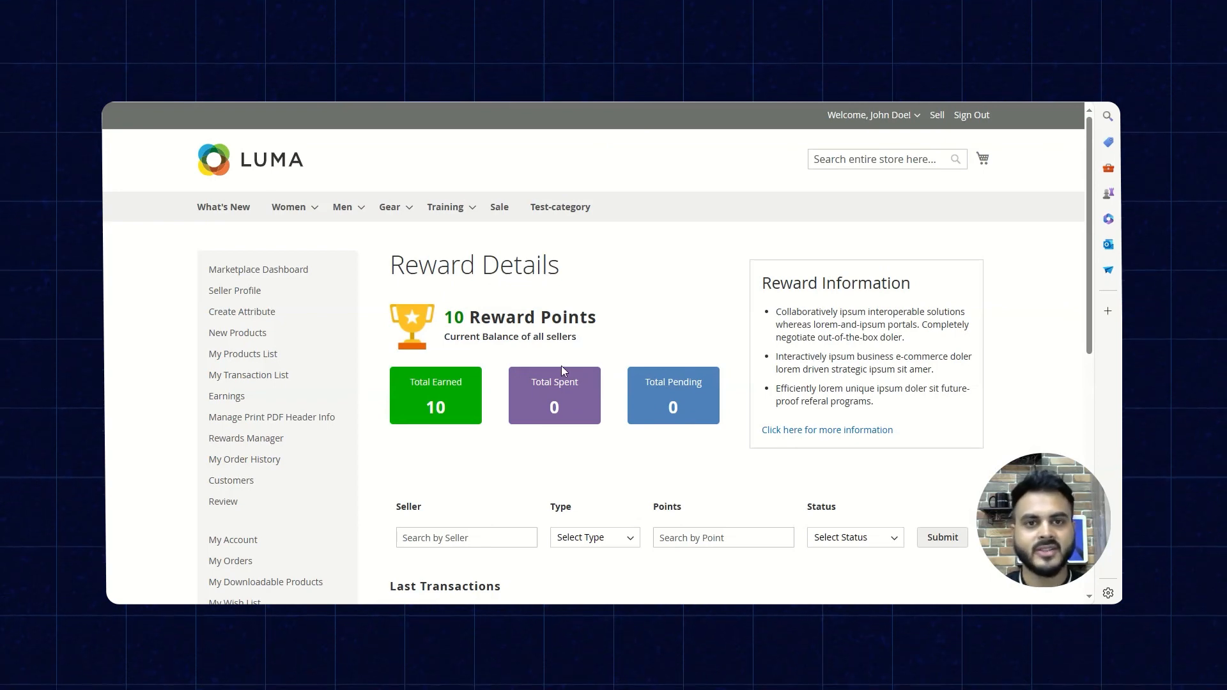
{"action": "scroll", "coordinate": [511, 362], "scroll_direction": "down", "scroll_amount": 3}
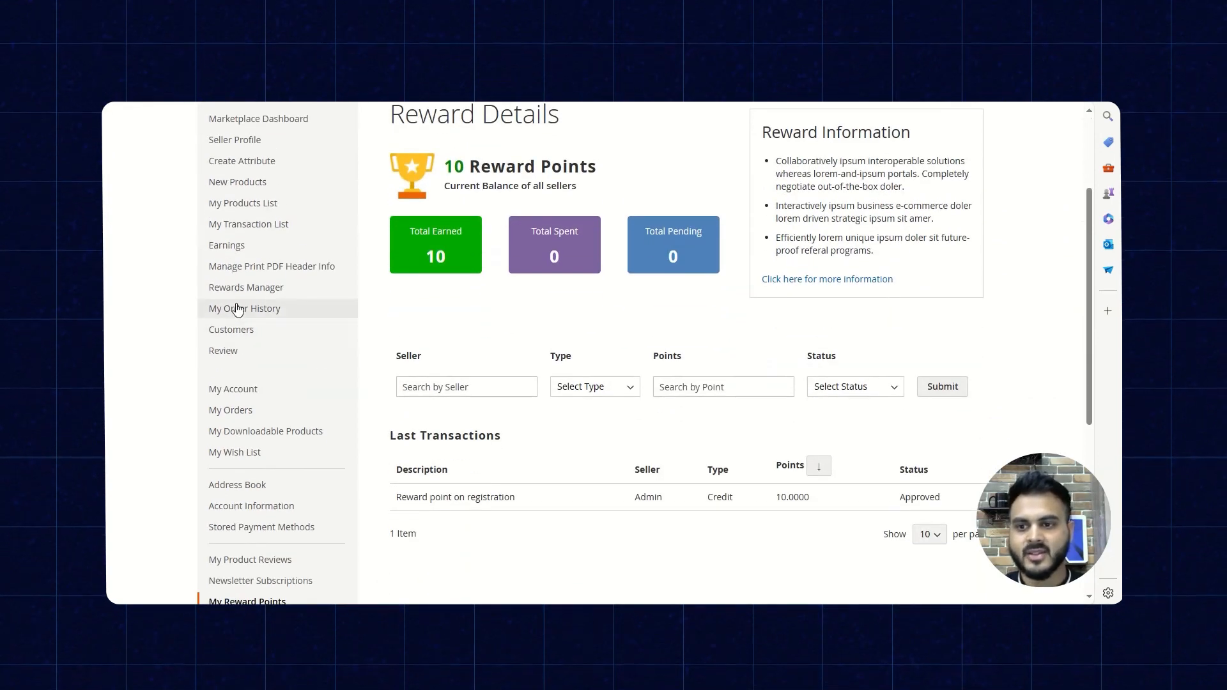
{"action": "mouse_move", "coordinate": [233, 296]}
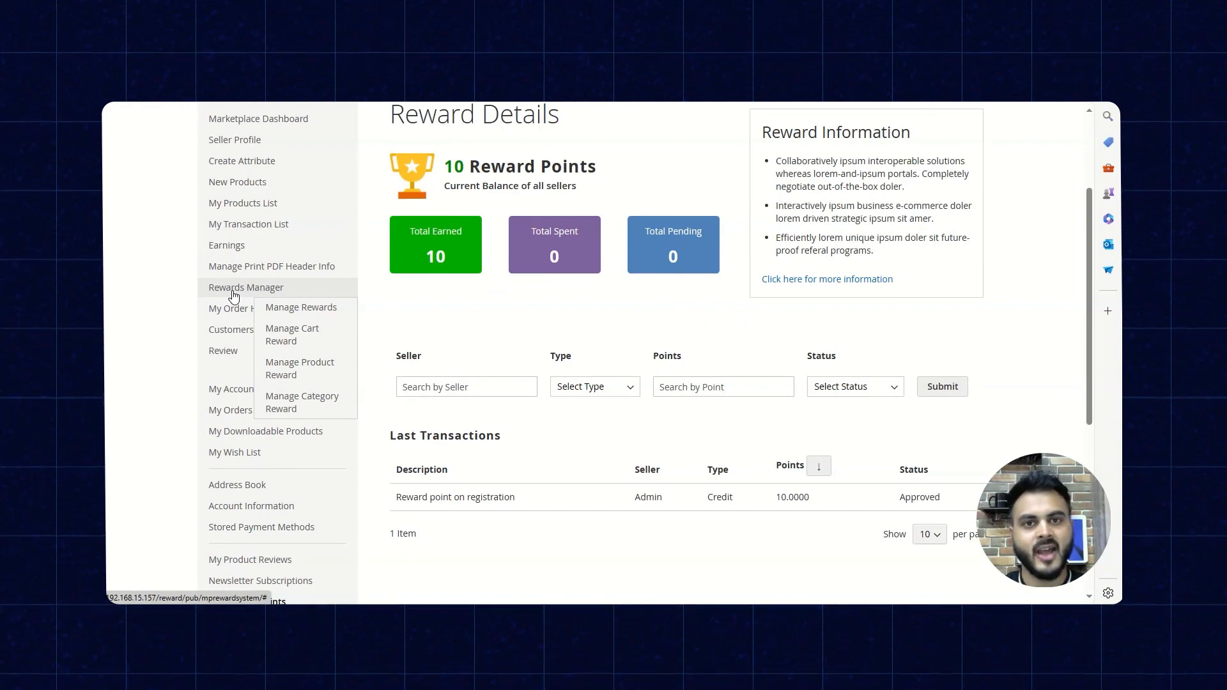
{"action": "scroll", "coordinate": [233, 295], "scroll_direction": "up", "scroll_amount": 2}
{"action": "left_click", "coordinate": [298, 459]}
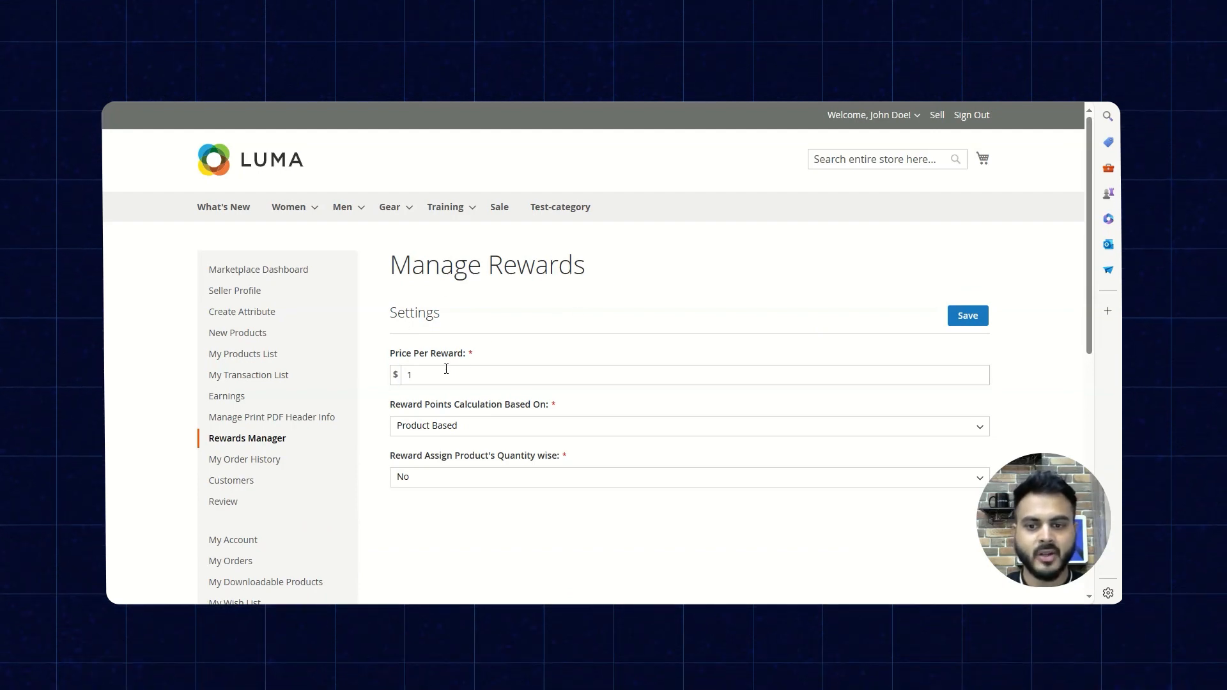
- Check the seller's options for Reward Points Calculation Based On and Reward Assign Product's Quantity wise, leaving both settings as they are
{"action": "left_click_drag", "start_coordinate": [401, 404], "coordinate": [540, 407]}
{"action": "left_click", "coordinate": [521, 434]}
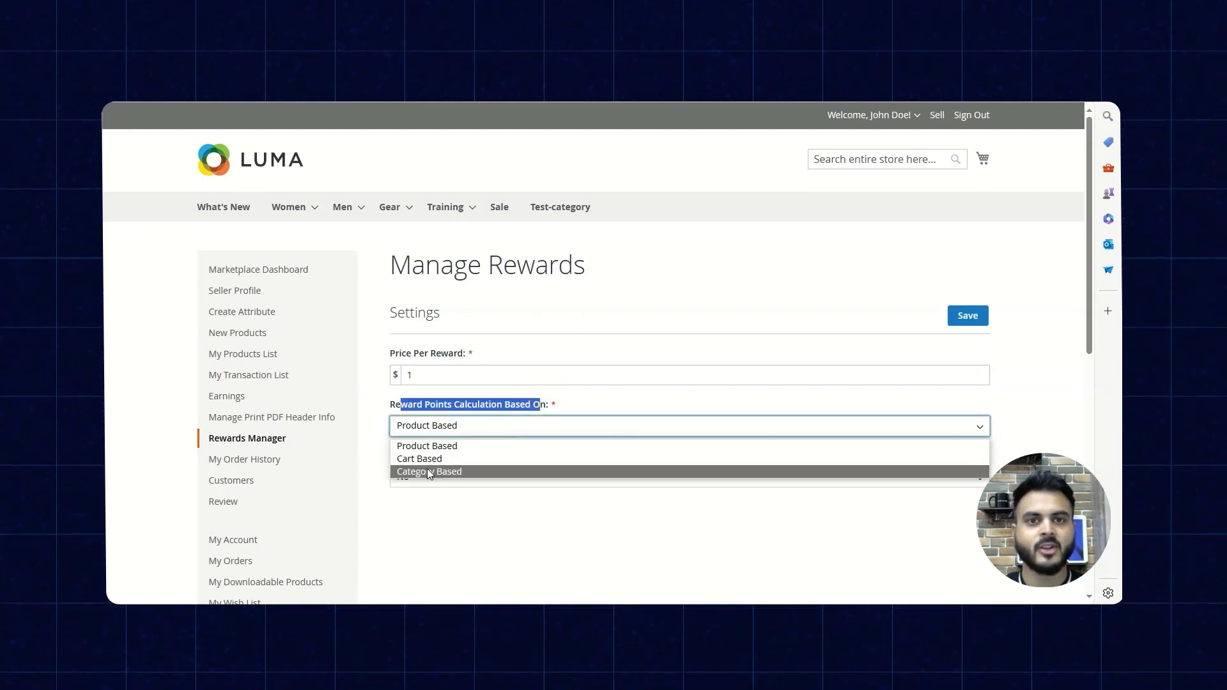
{"action": "left_click", "coordinate": [453, 514]}
{"action": "scroll", "coordinate": [480, 496], "scroll_direction": "down", "scroll_amount": 2}
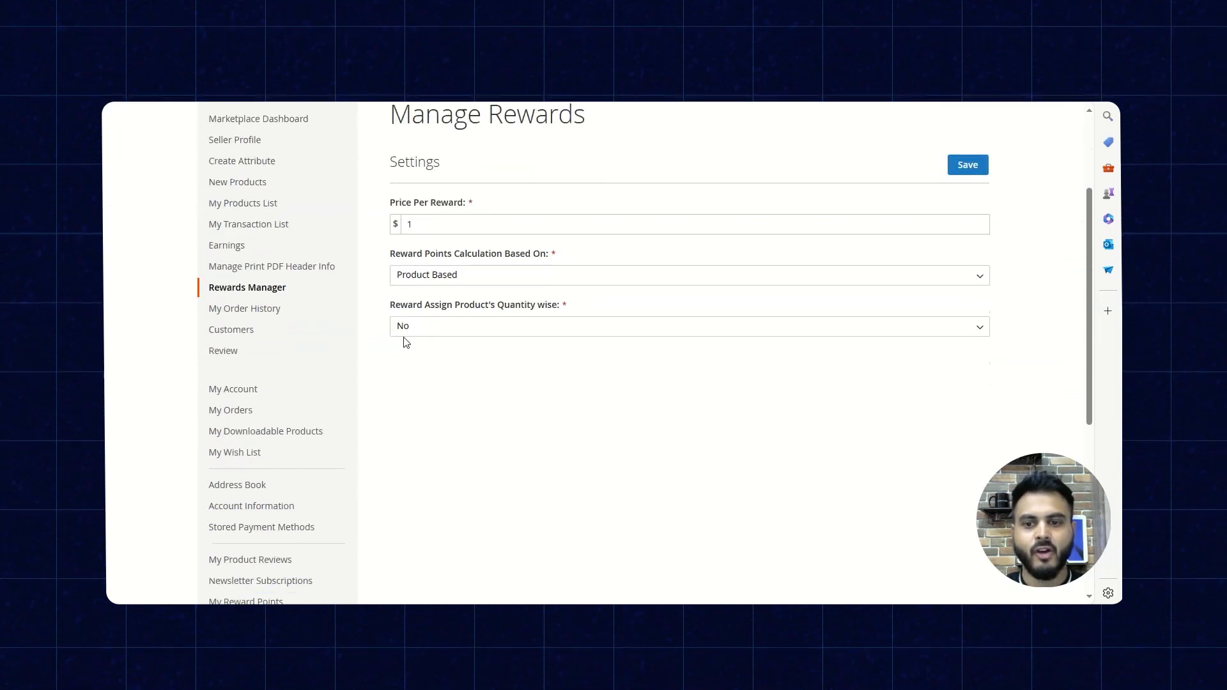
{"action": "left_click", "coordinate": [508, 327]}
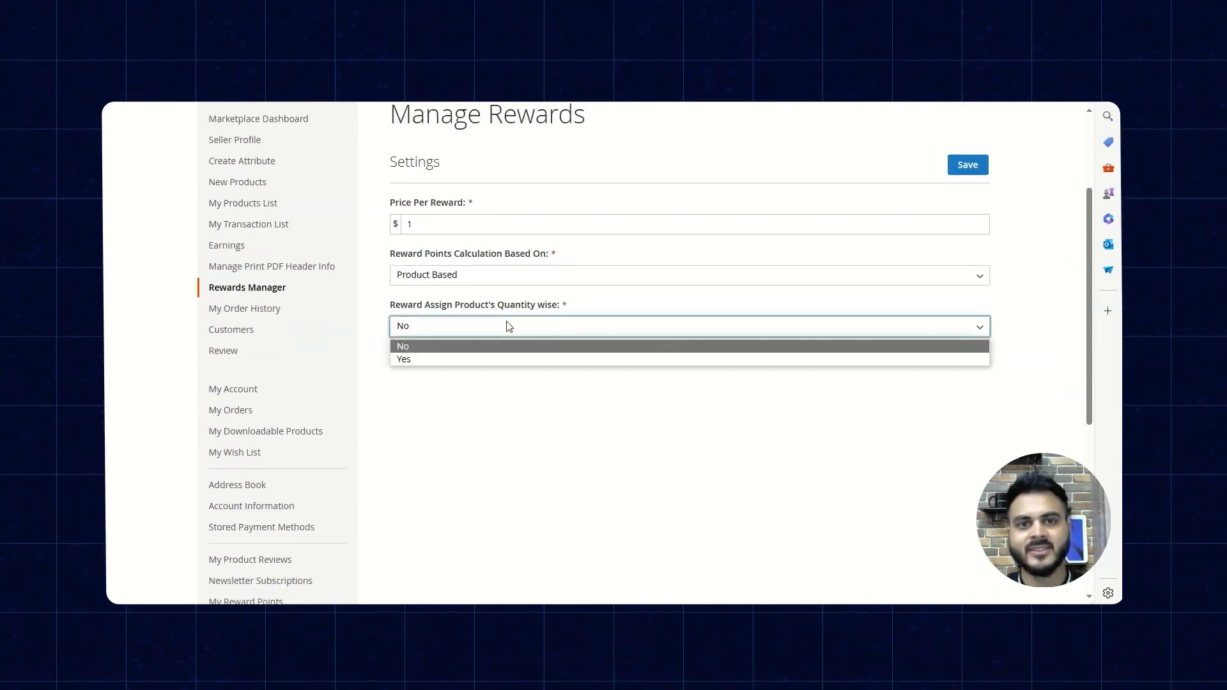
{"action": "left_click", "coordinate": [485, 400]}
- Go to the seller's Manage Cart Reward page and check the reward point types and Reward Point field
{"action": "mouse_move", "coordinate": [308, 281]}
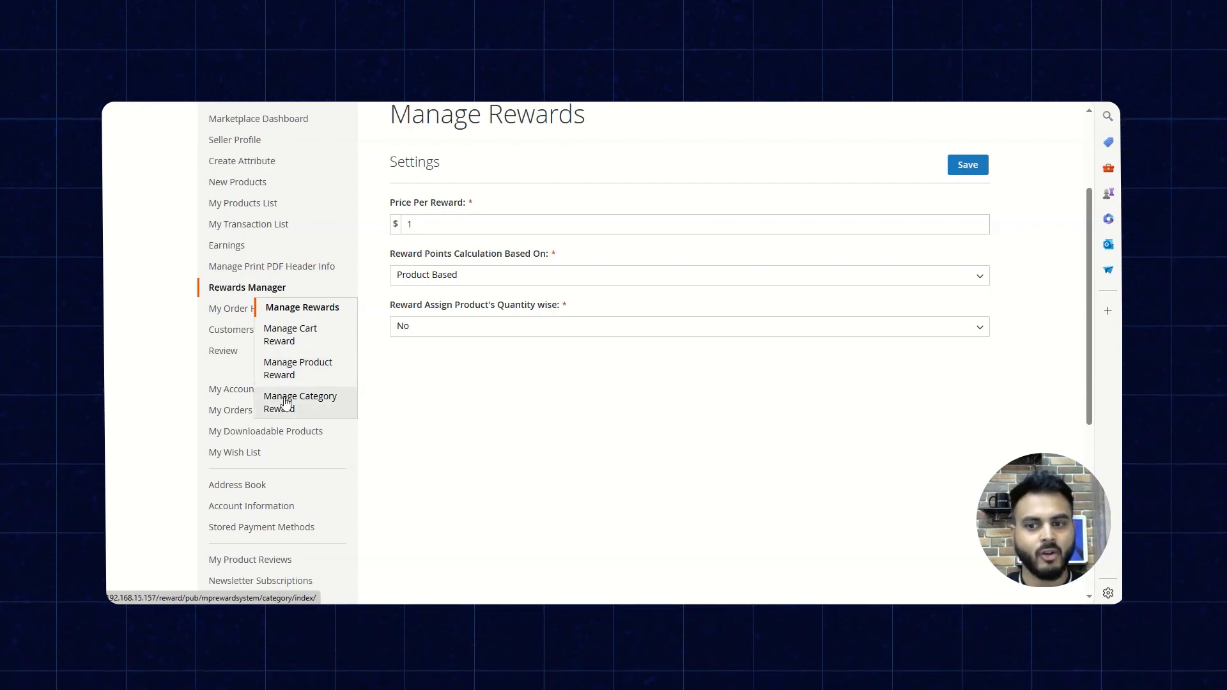
{"action": "left_click", "coordinate": [290, 342]}
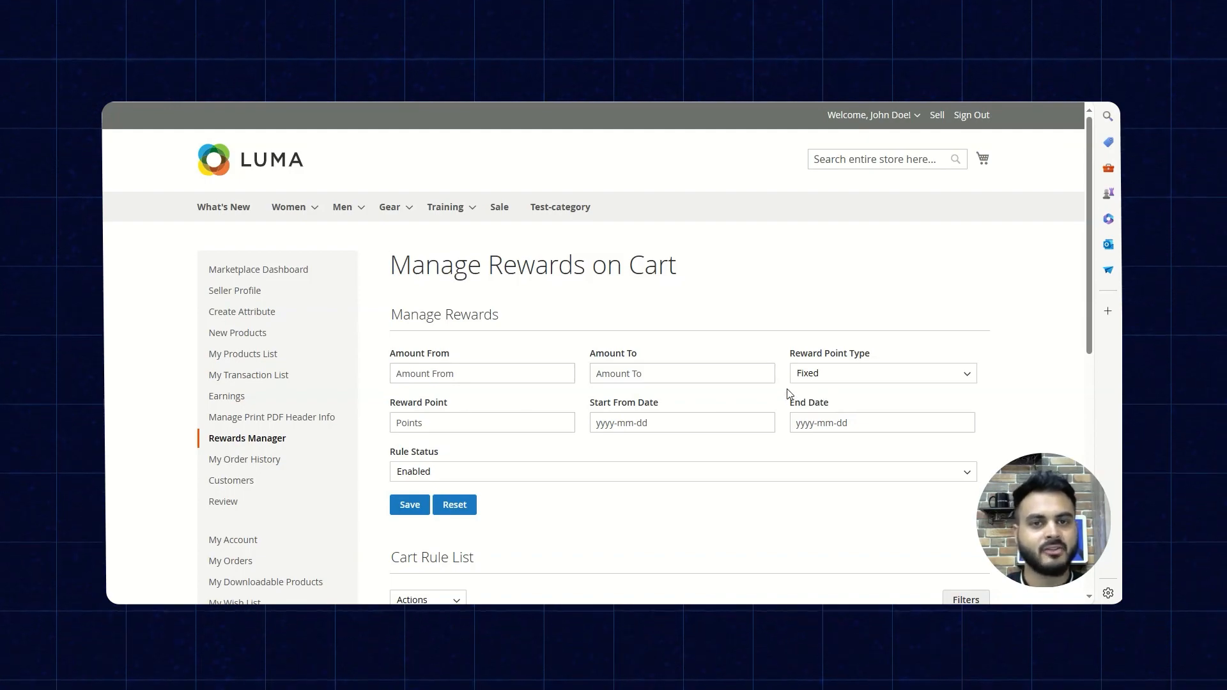
{"action": "scroll", "coordinate": [434, 254], "scroll_direction": "down", "scroll_amount": 3}
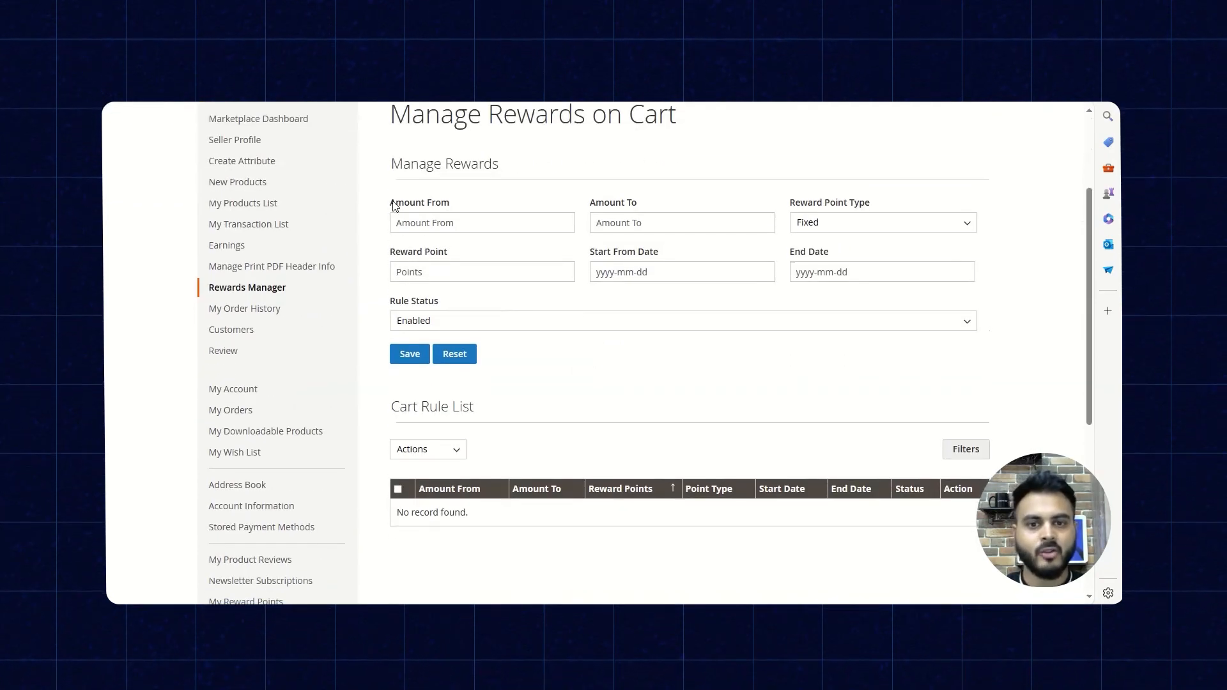
{"action": "left_click", "coordinate": [820, 225]}
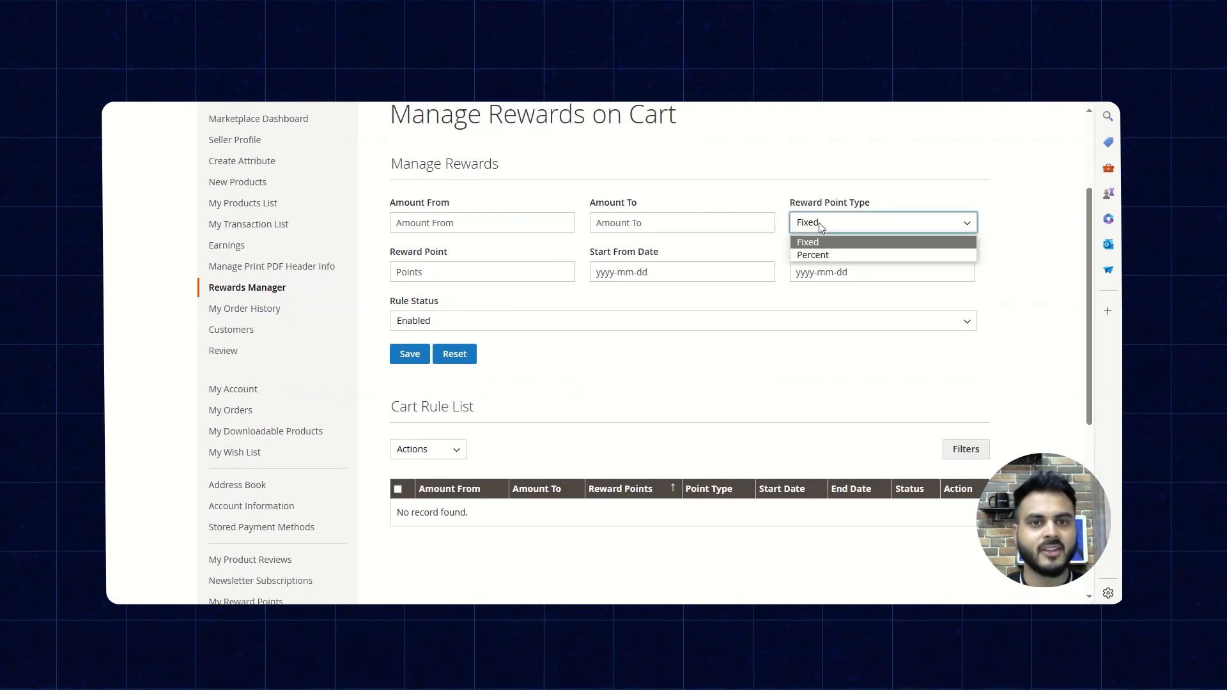
{"action": "left_click", "coordinate": [461, 269]}
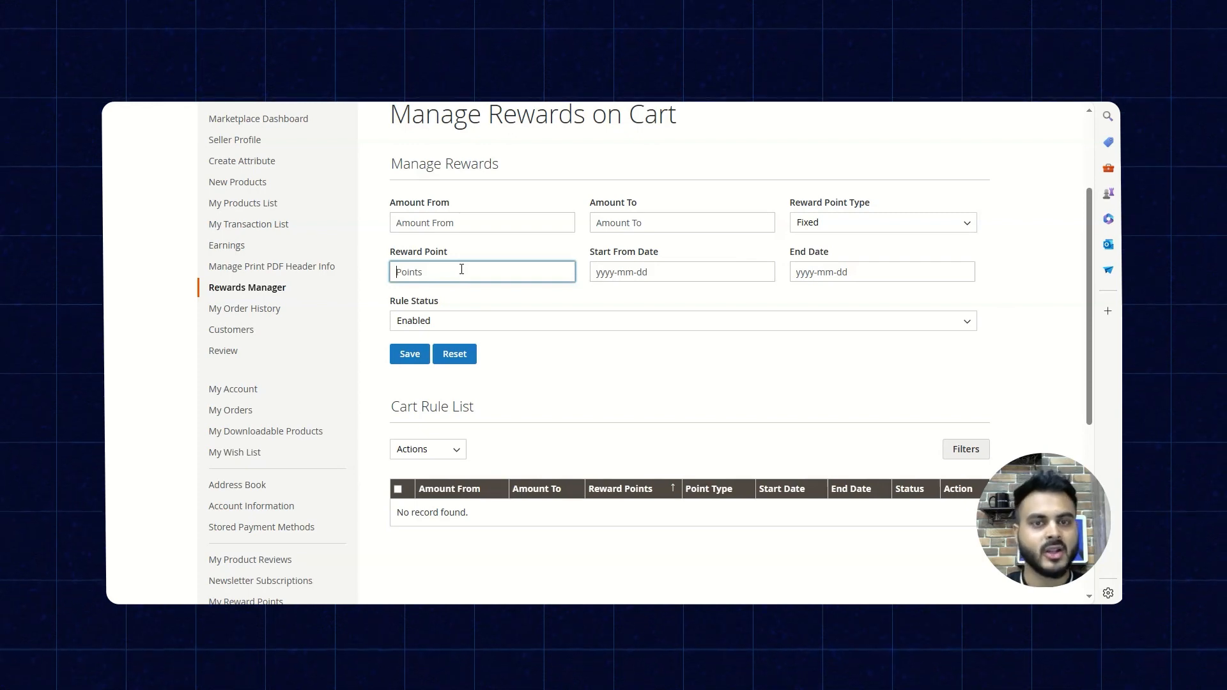
- Review the seller cart rule's Start From Date, End Date and Rule Status fields without entering anything
{"action": "left_click", "coordinate": [644, 272]}
{"action": "left_click", "coordinate": [845, 272]}
{"action": "left_click", "coordinate": [616, 357]}
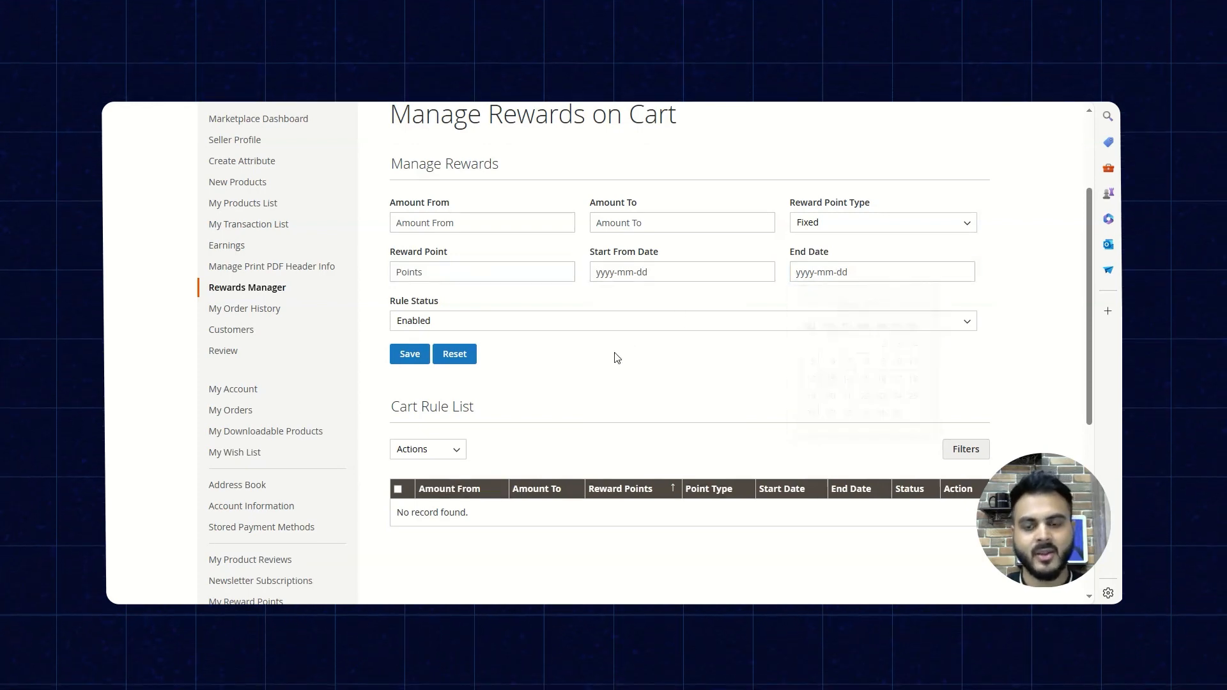
{"action": "left_click", "coordinate": [493, 326]}
{"action": "left_click", "coordinate": [492, 323]}
{"action": "left_click", "coordinate": [534, 354]}
{"action": "scroll", "coordinate": [569, 358], "scroll_direction": "up", "scroll_amount": 3}
- Go to the seller's Manage Product Reward page and review the points field, status setting and product list
{"action": "mouse_move", "coordinate": [242, 439]}
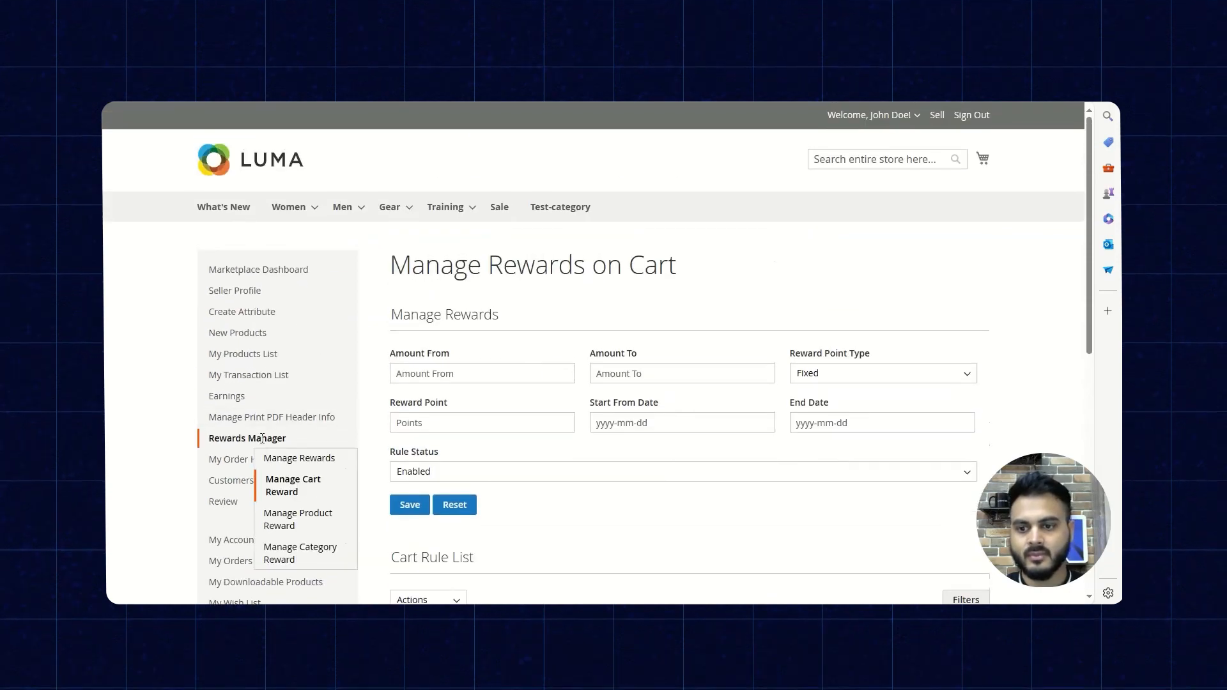
{"action": "left_click", "coordinate": [283, 519]}
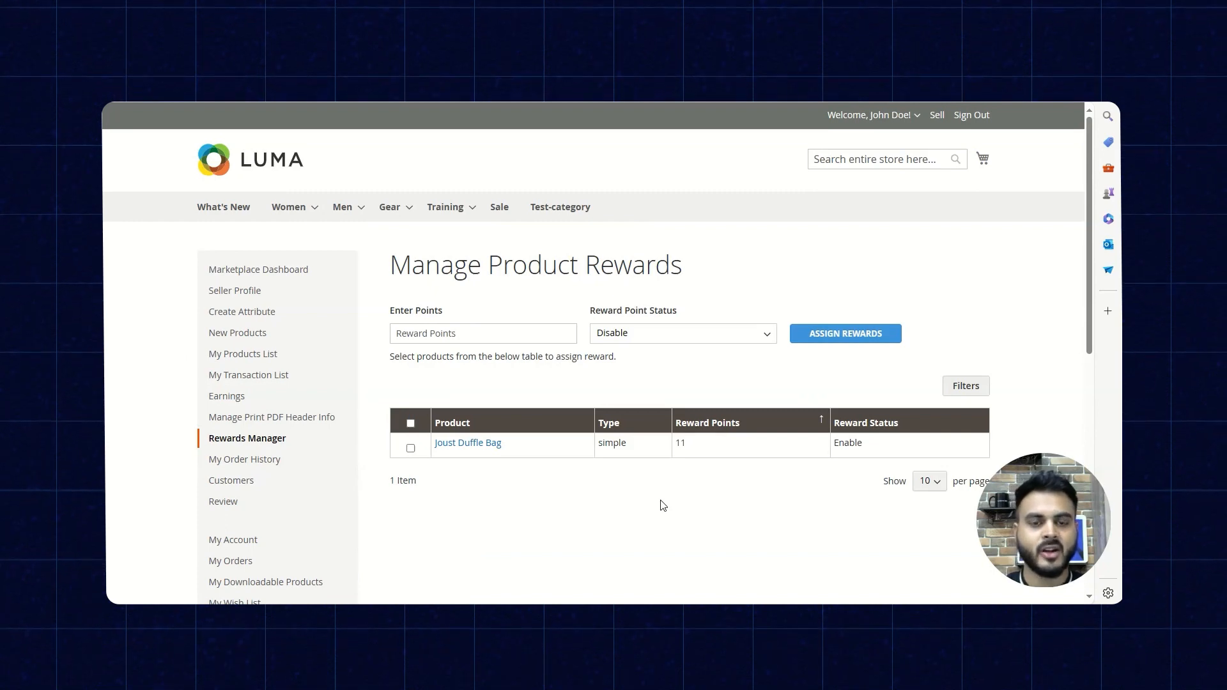
{"action": "left_click", "coordinate": [441, 339]}
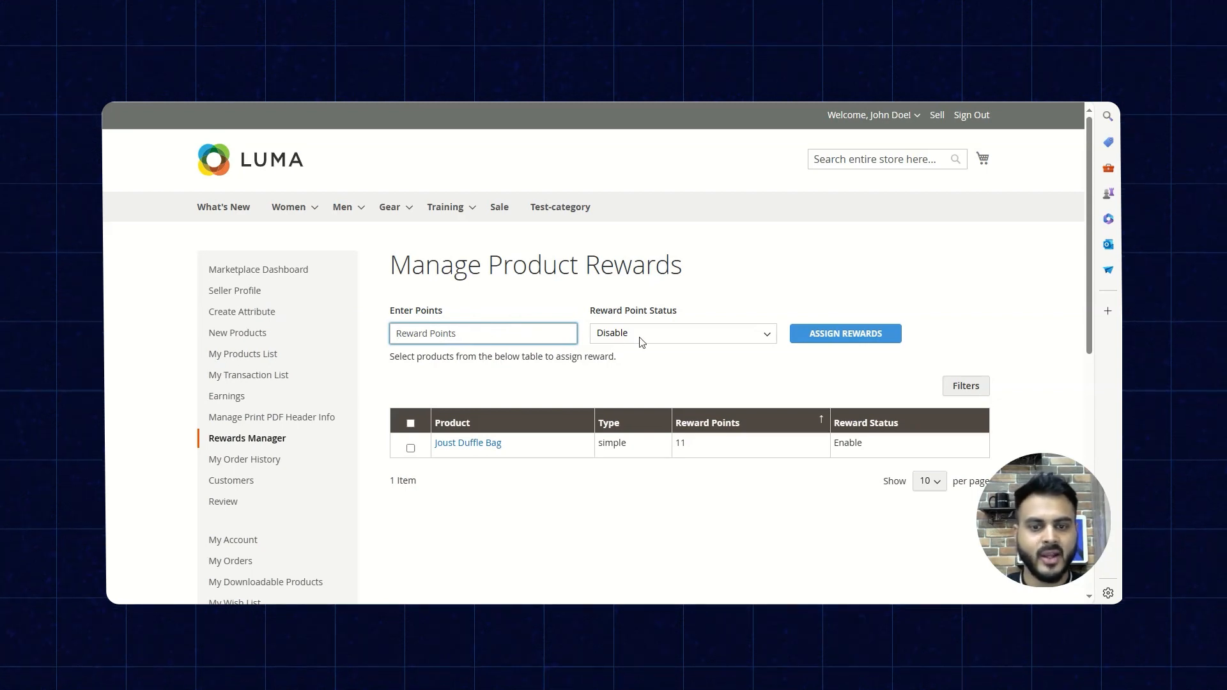
{"action": "left_click", "coordinate": [836, 369]}
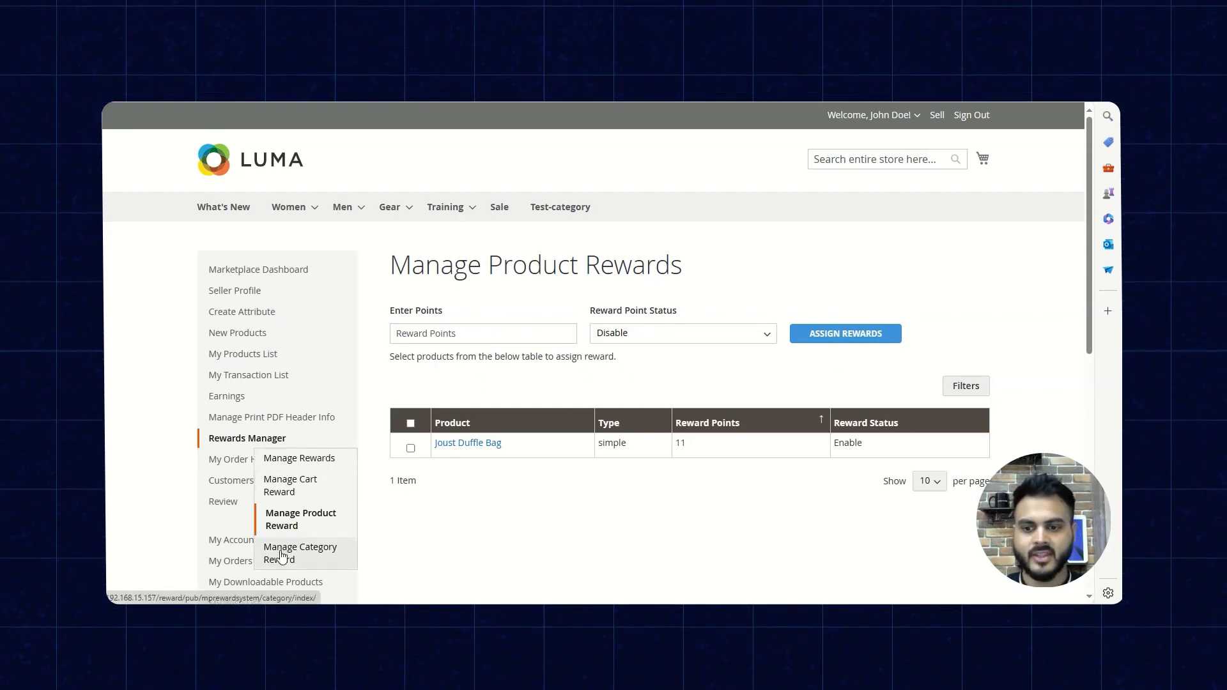
- Go to the seller's Manage Category Reward page and look through the category list
{"action": "left_click", "coordinate": [298, 554]}
{"action": "scroll", "coordinate": [610, 498], "scroll_direction": "down", "scroll_amount": 3}
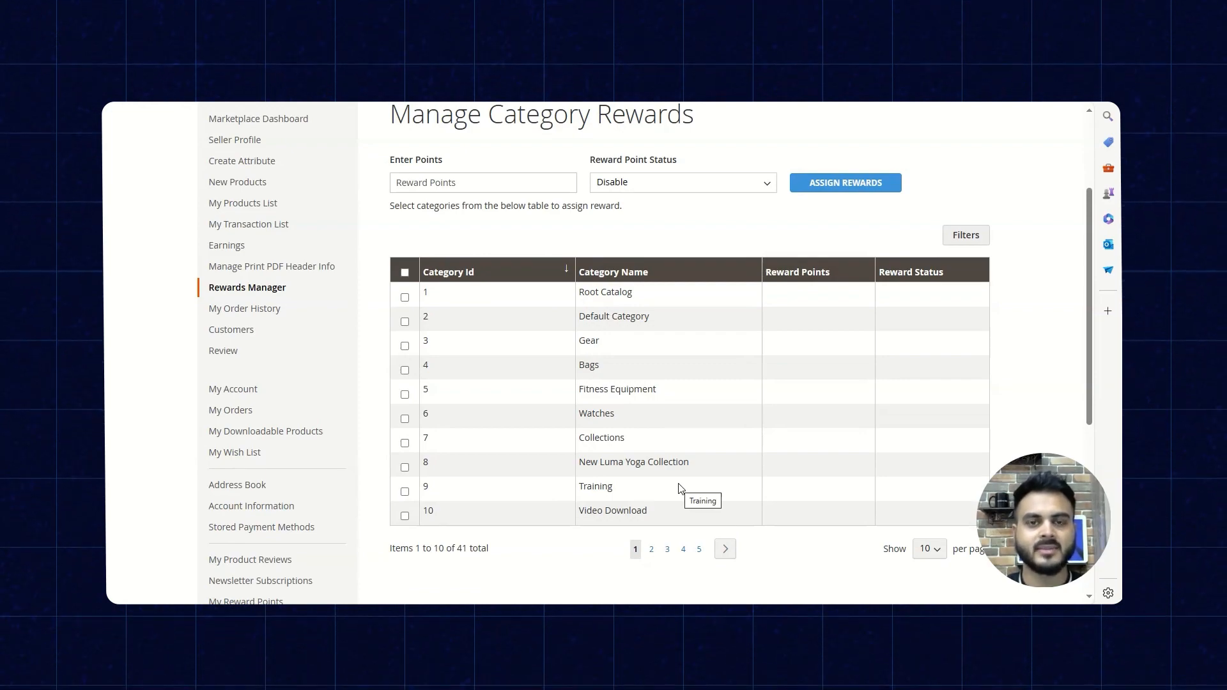
{"action": "scroll", "coordinate": [549, 432], "scroll_direction": "down", "scroll_amount": 1}
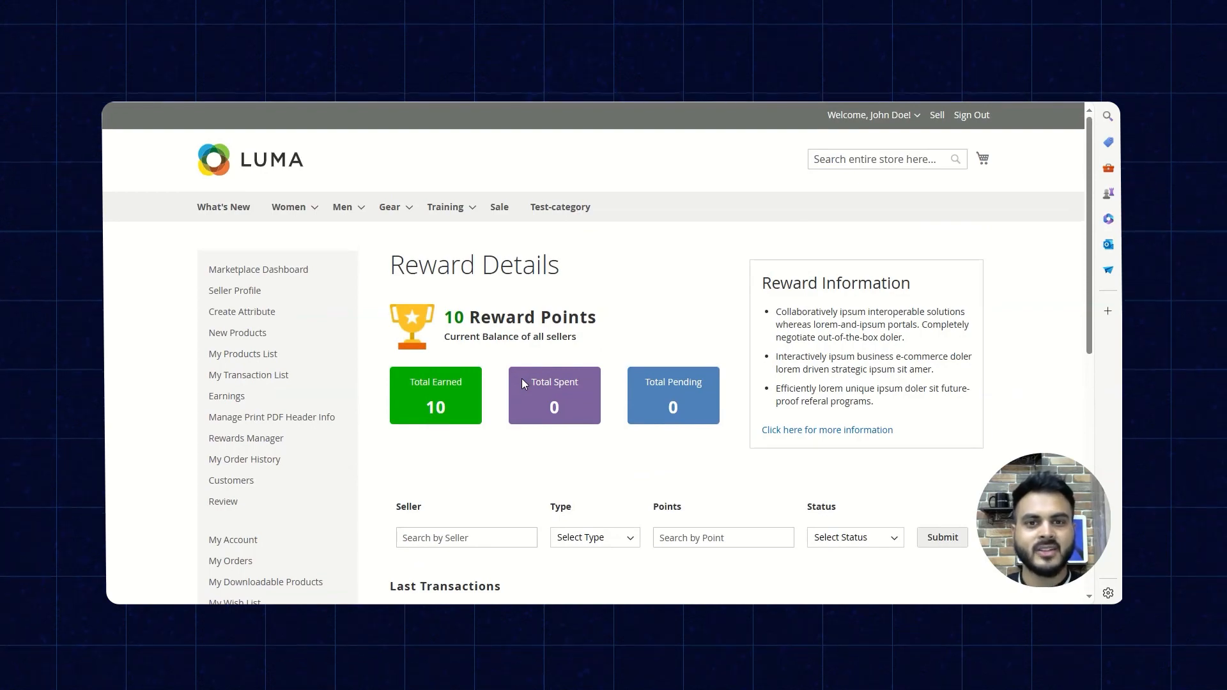
- Review the customer's reward balance and last transactions in My Reward Points, and check the Type and Status filter options
{"action": "scroll", "coordinate": [400, 364], "scroll_direction": "down", "scroll_amount": 5}
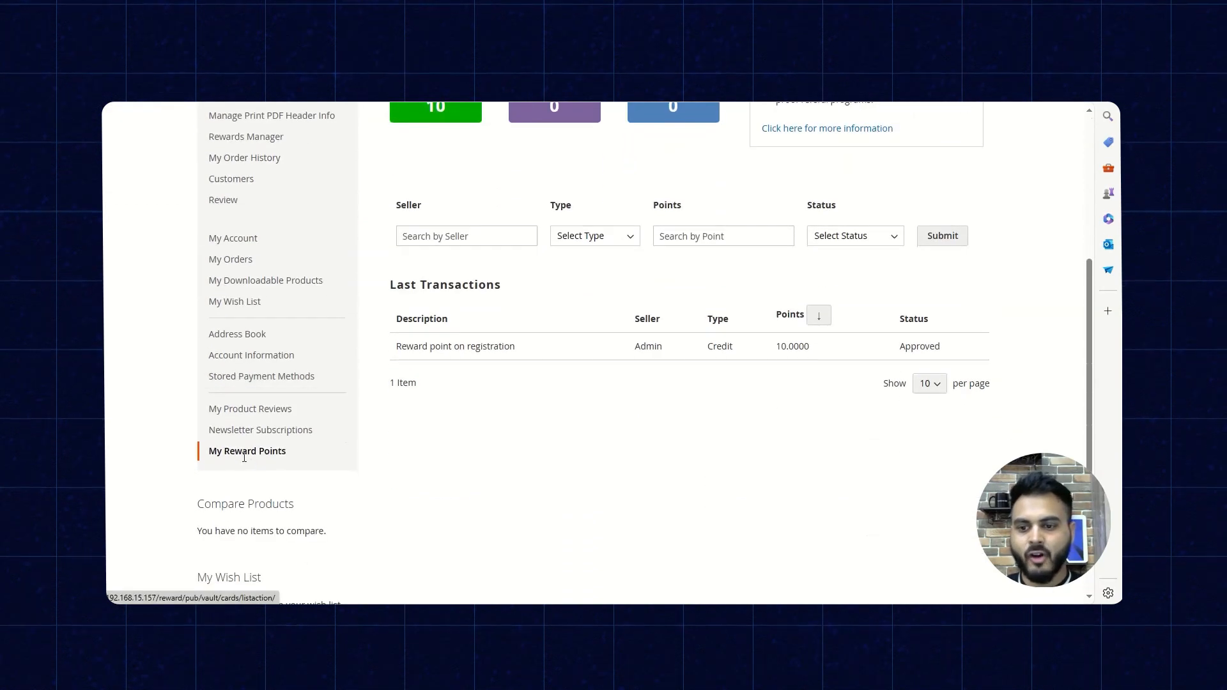
{"action": "scroll", "coordinate": [521, 458], "scroll_direction": "up", "scroll_amount": 5}
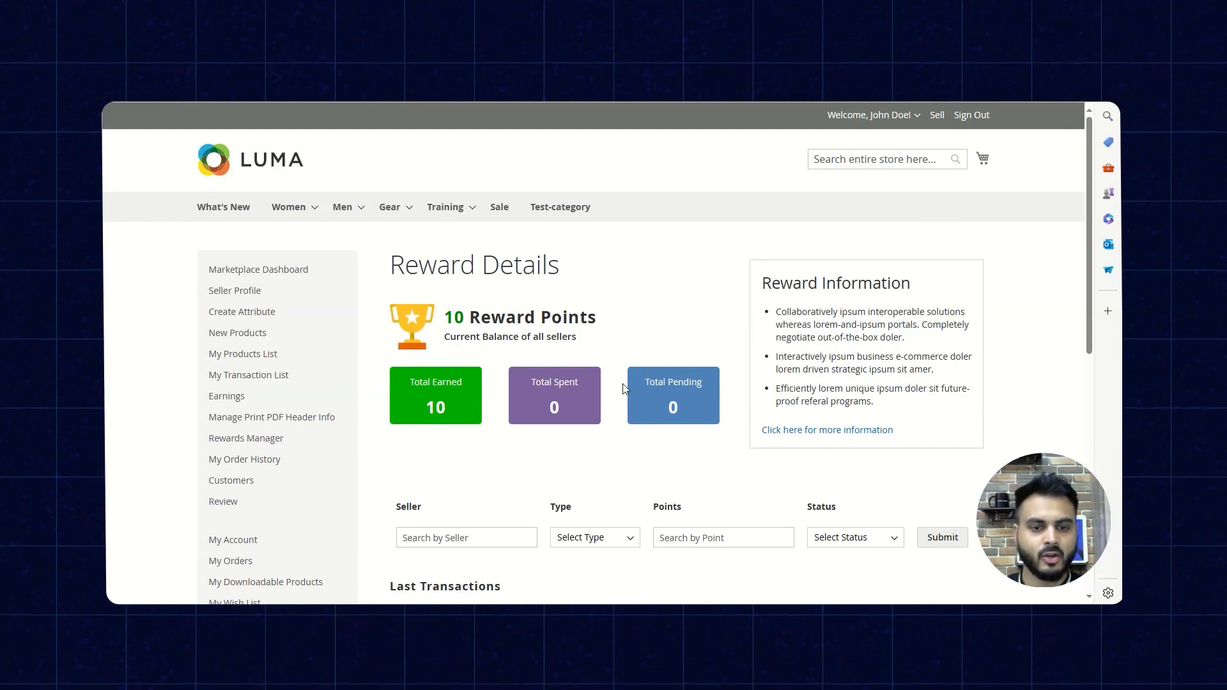
{"action": "scroll", "coordinate": [639, 384], "scroll_direction": "down", "scroll_amount": 2}
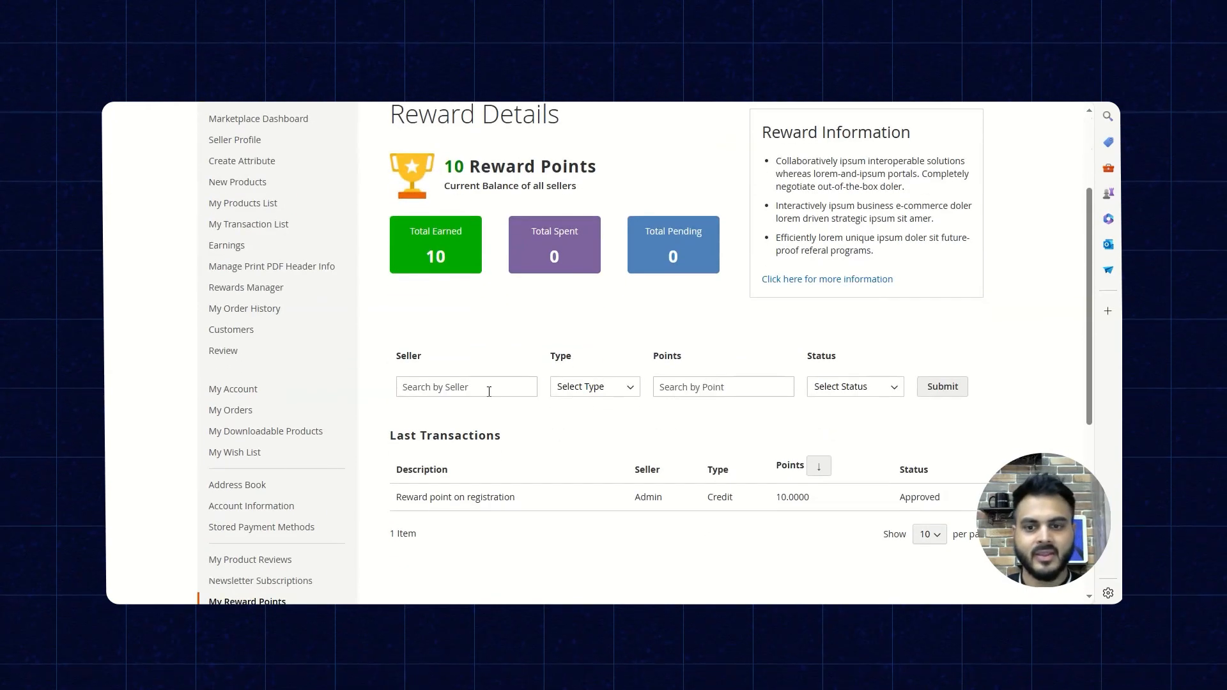
{"action": "left_click", "coordinate": [608, 388]}
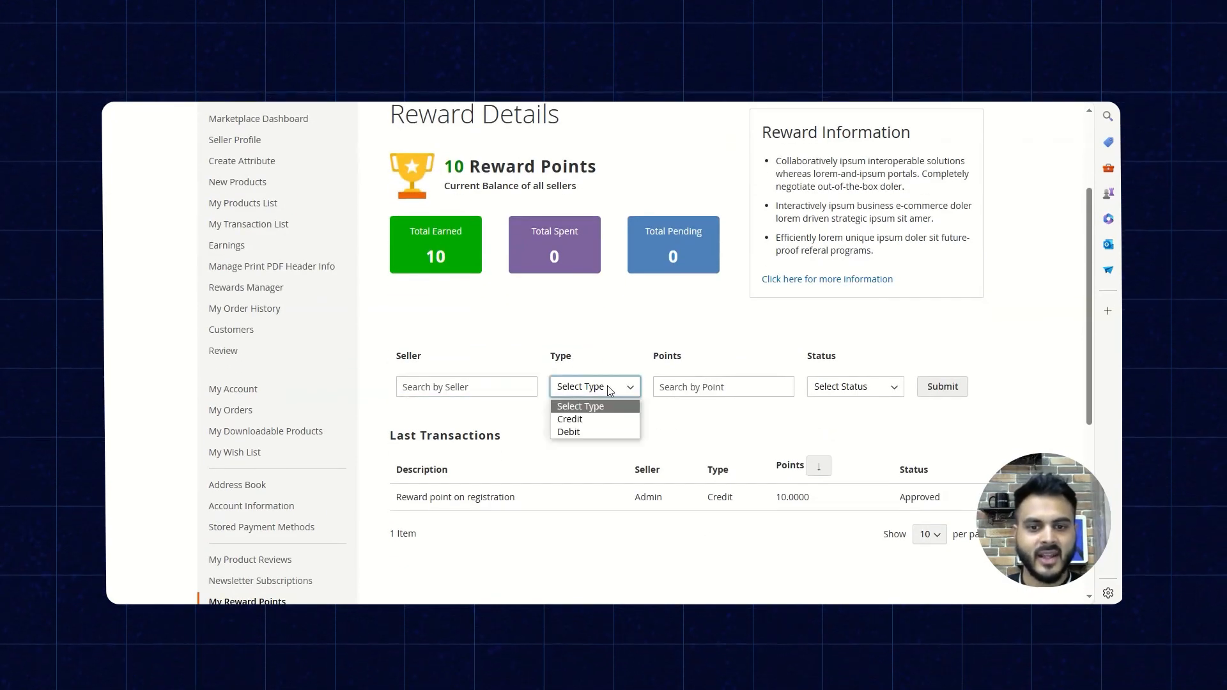
{"action": "left_click", "coordinate": [608, 390]}
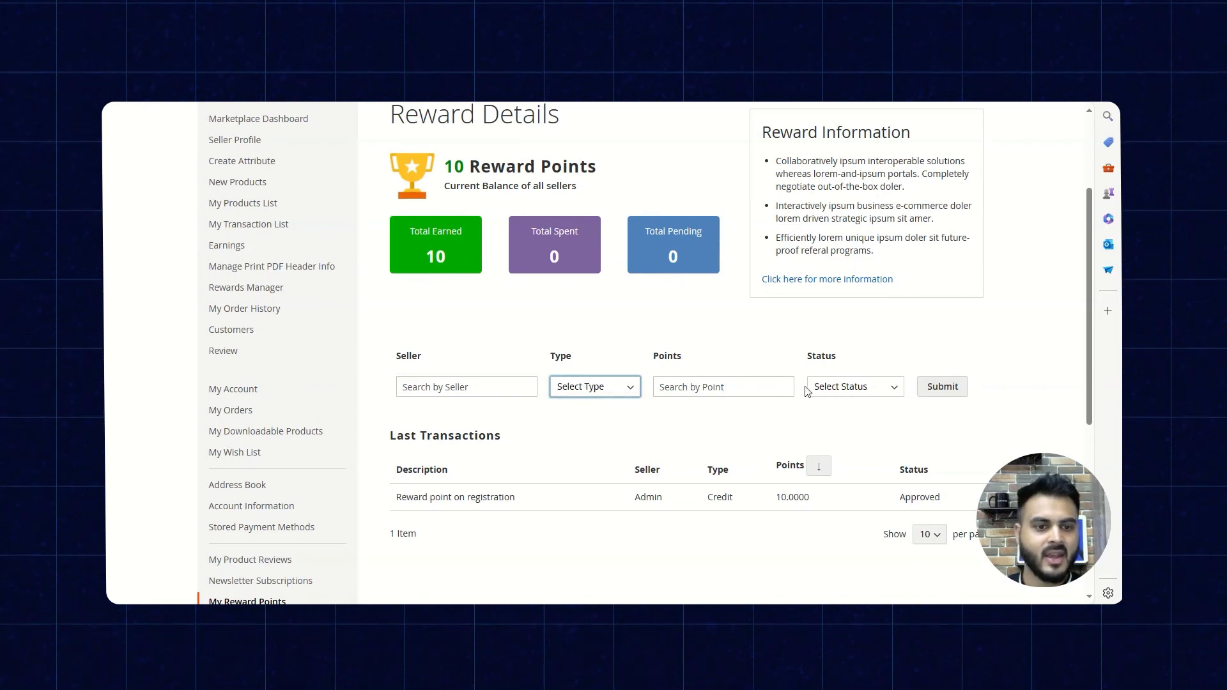
{"action": "left_click", "coordinate": [831, 388]}
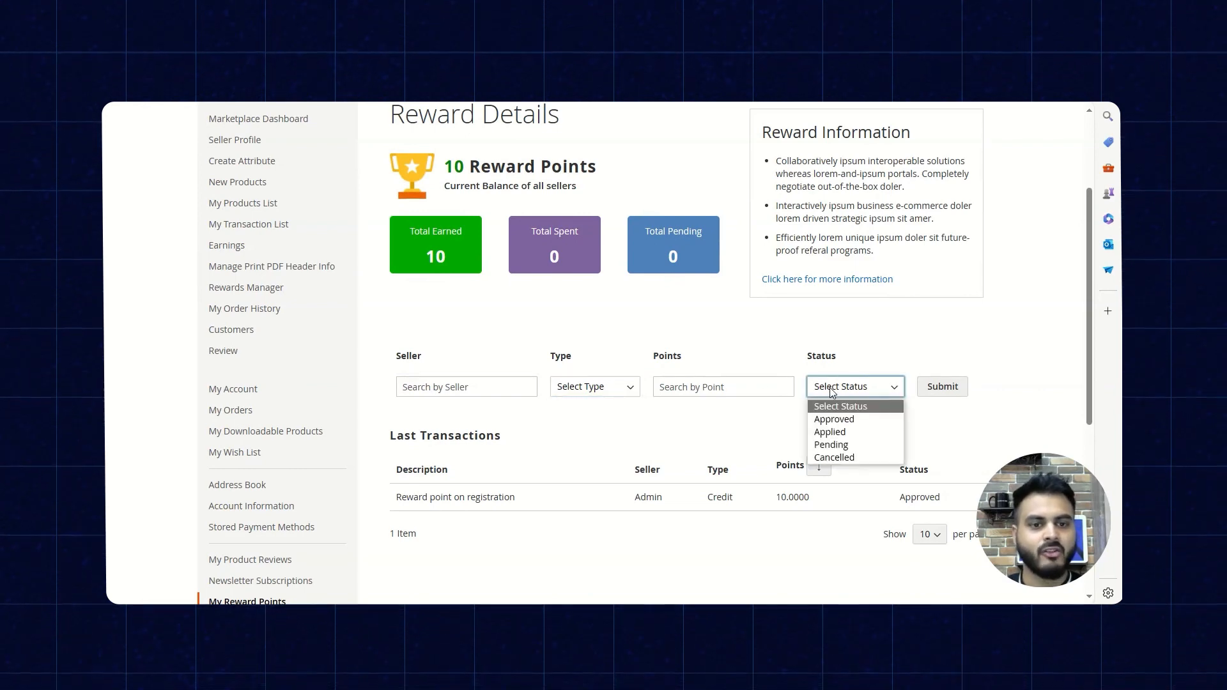